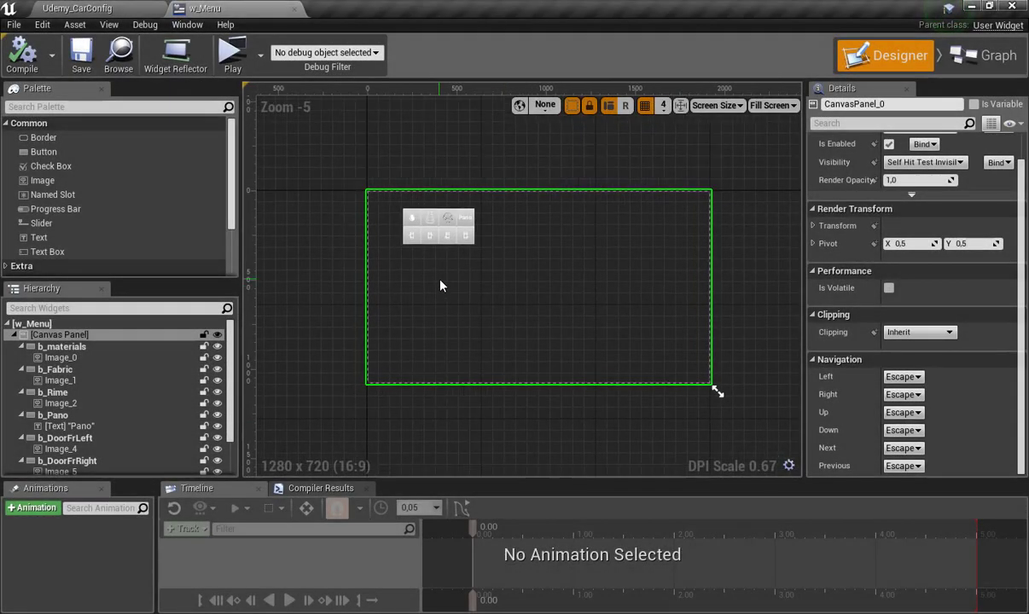
# Zoom and pan around the w_Menu Designer canvas, then switch over to the Chrome window
pyautogui.scroll(1, 514, 302)
pyautogui.scroll(-1, 515, 306)
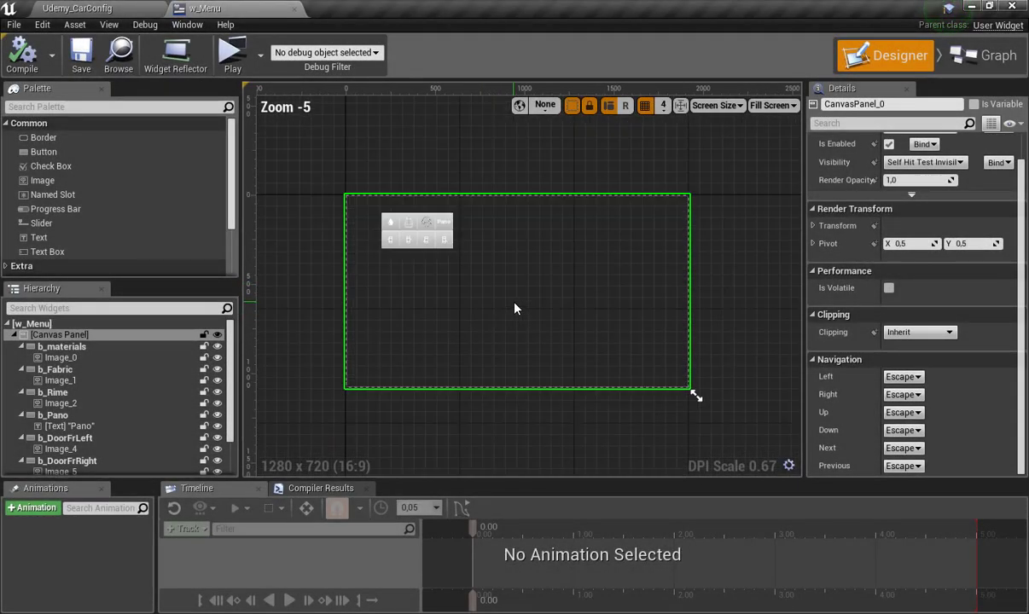
pyautogui.scroll(1, 625, 379)
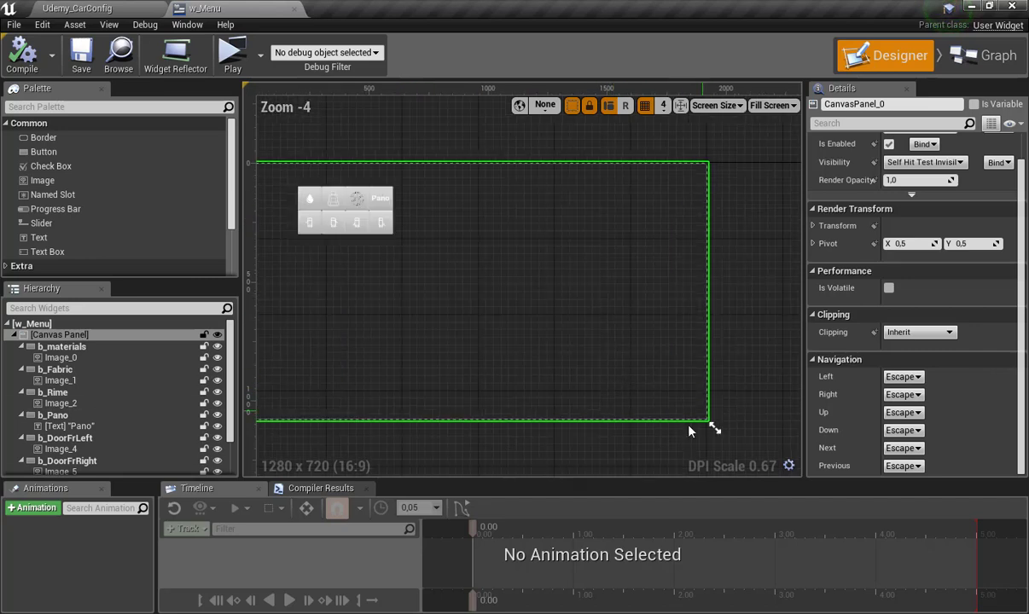
pyautogui.scroll(-1, 427, 259)
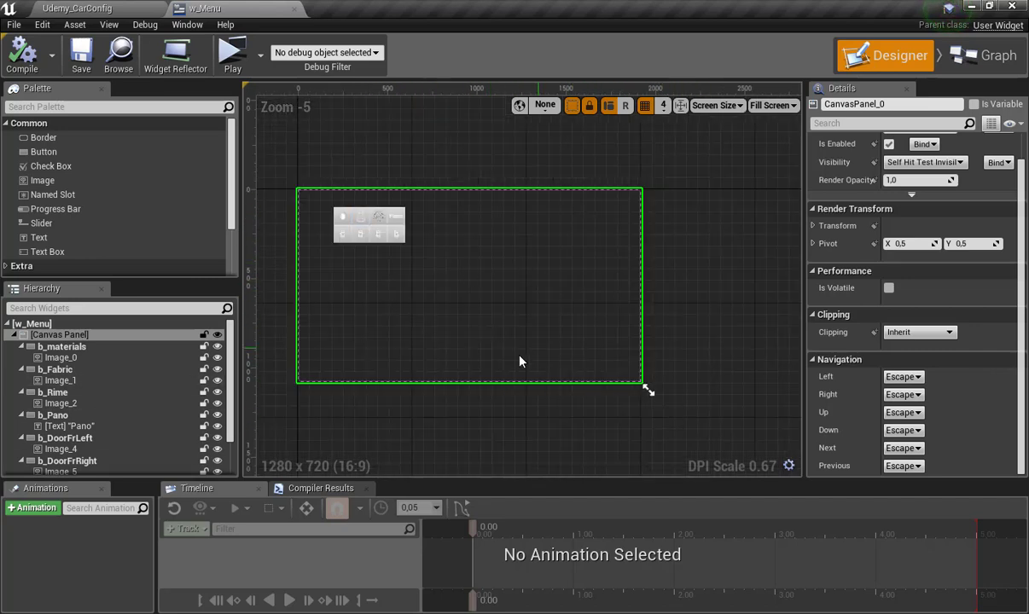
pyautogui.moveTo(429, 299); pyautogui.dragTo(463, 301, button='right')
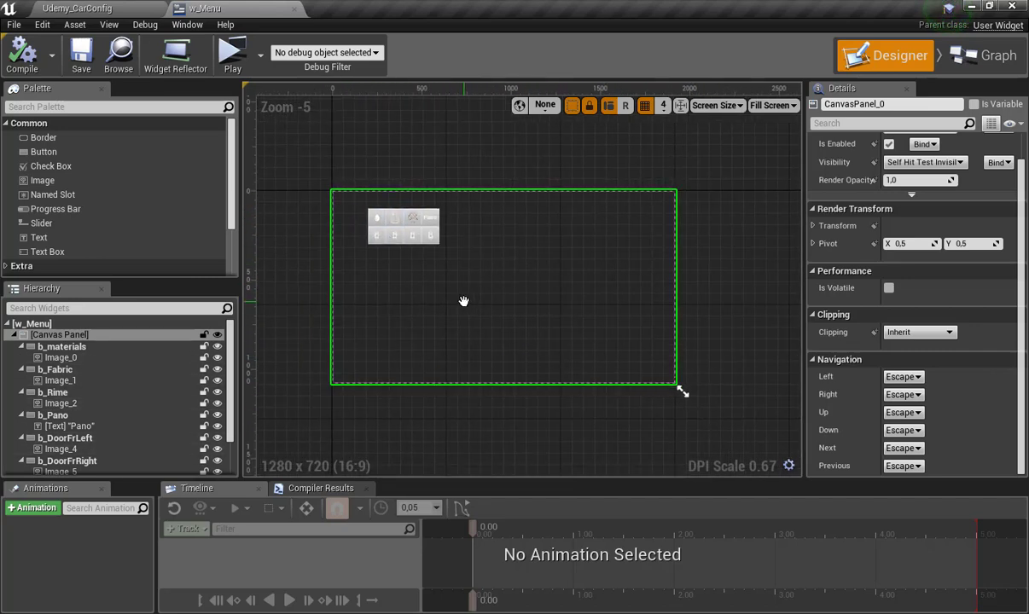
pyautogui.scroll(1, 574, 407)
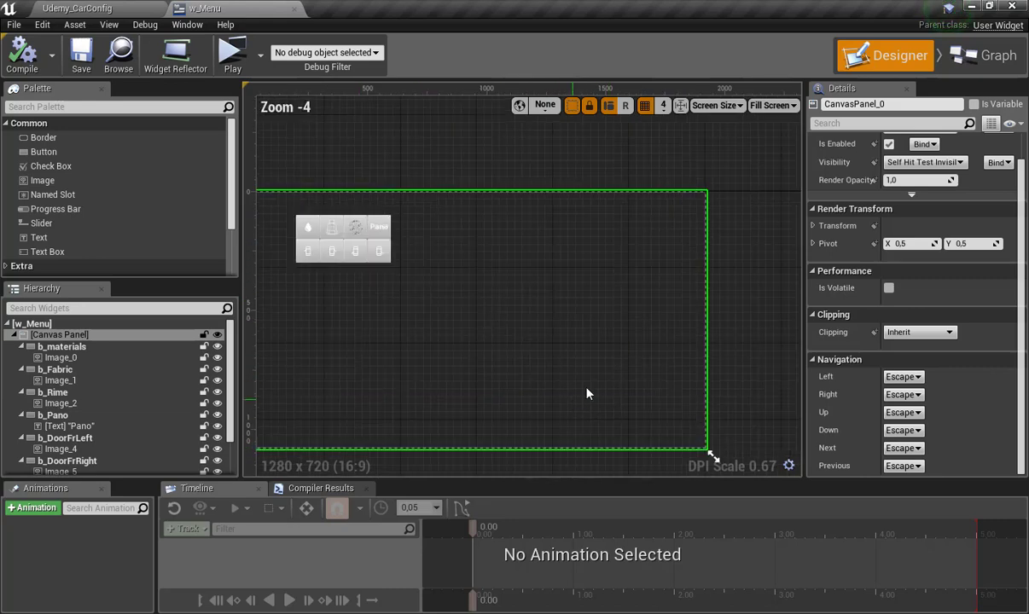
pyautogui.scroll(-1, 588, 392)
pyautogui.moveTo(575, 349); pyautogui.dragTo(550, 356, button='right')
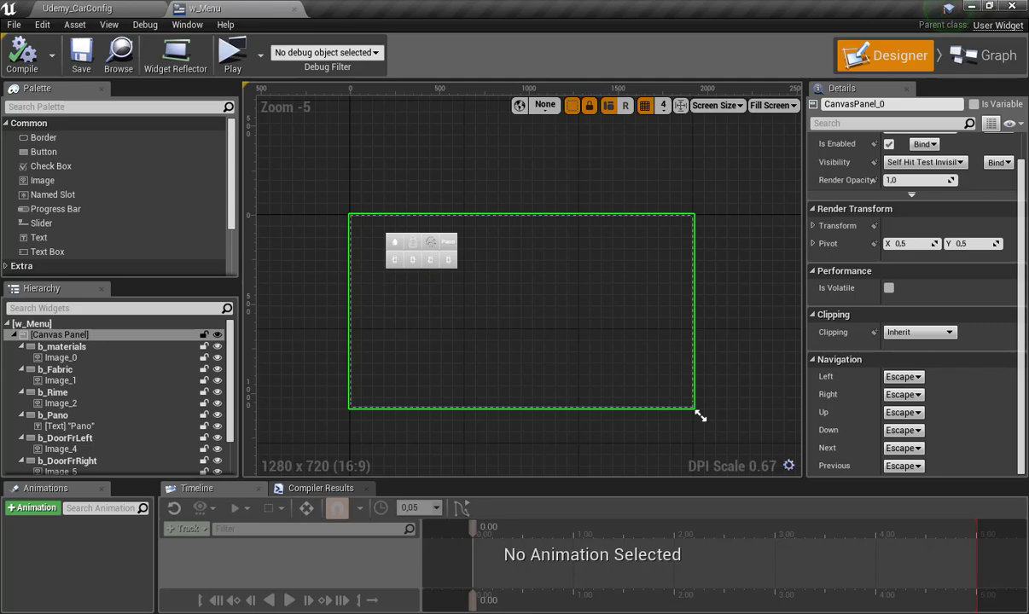
pyautogui.hotkey('alt', 'Tab')
# In the NormalMap-Online tab, navigate to the Google homepage
pyautogui.click(334, 6)
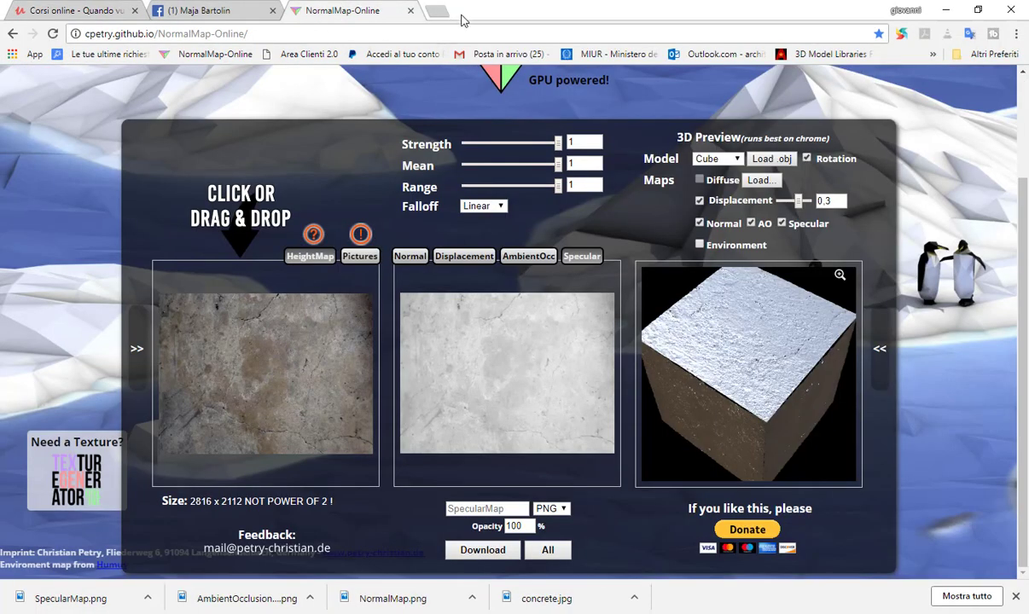
pyautogui.click(329, 32)
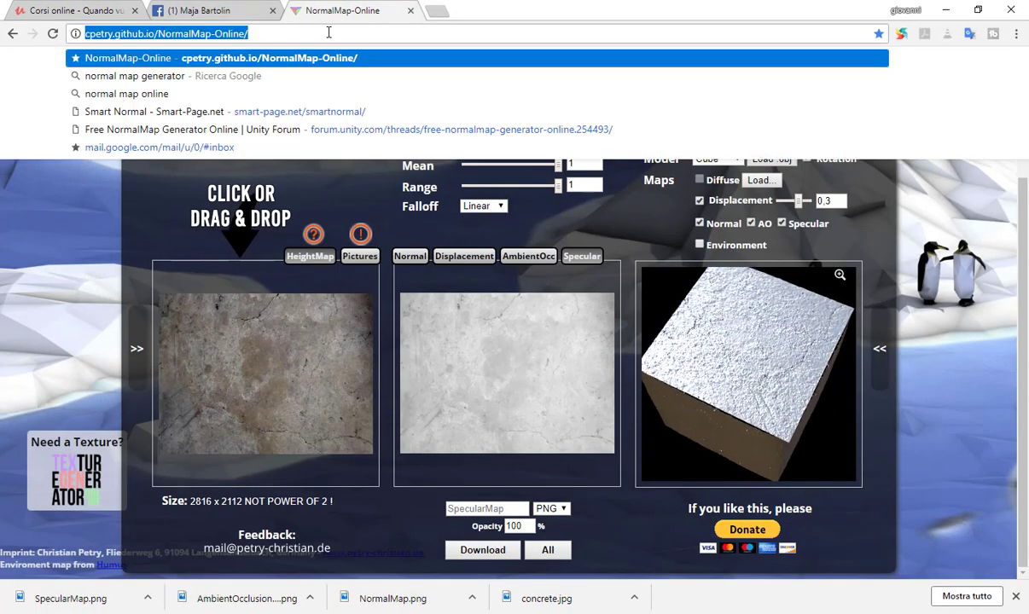
pyautogui.write('google.com')
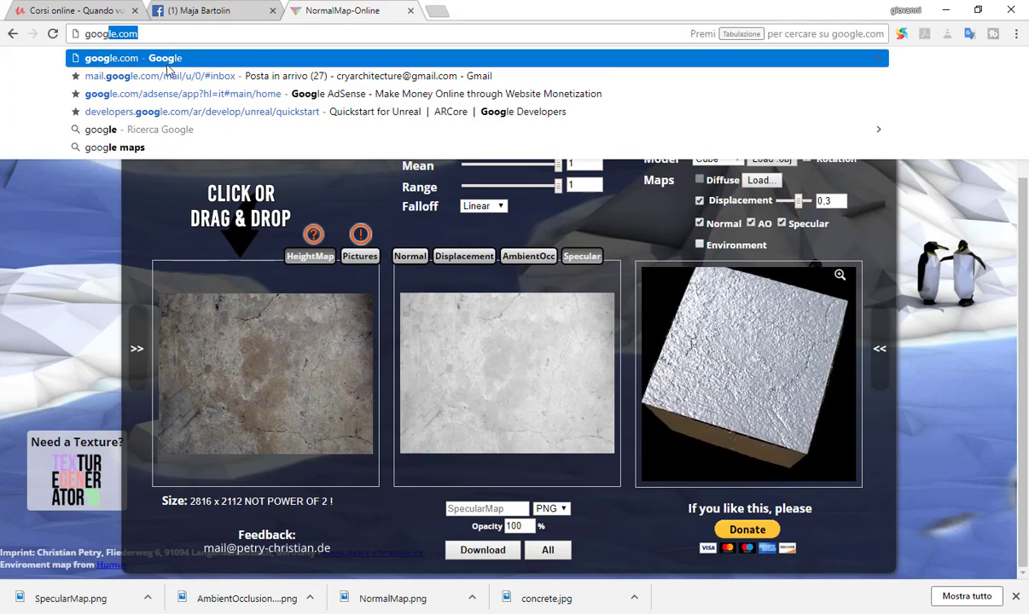
pyautogui.press('Return')
# Search Google for 'camera', decline the location request, and show image results
pyautogui.click(386, 307)
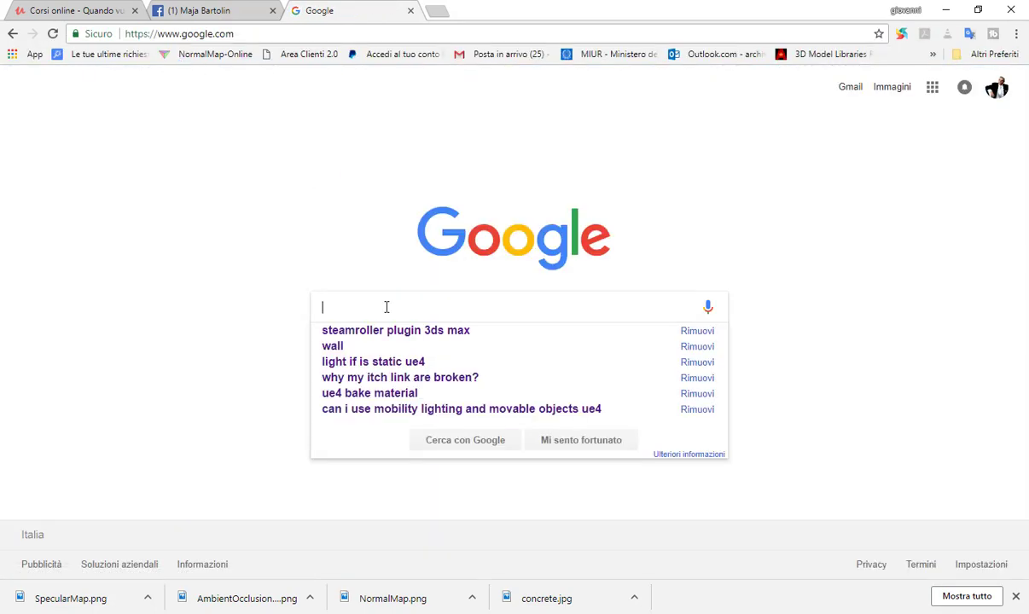
pyautogui.write('camera')
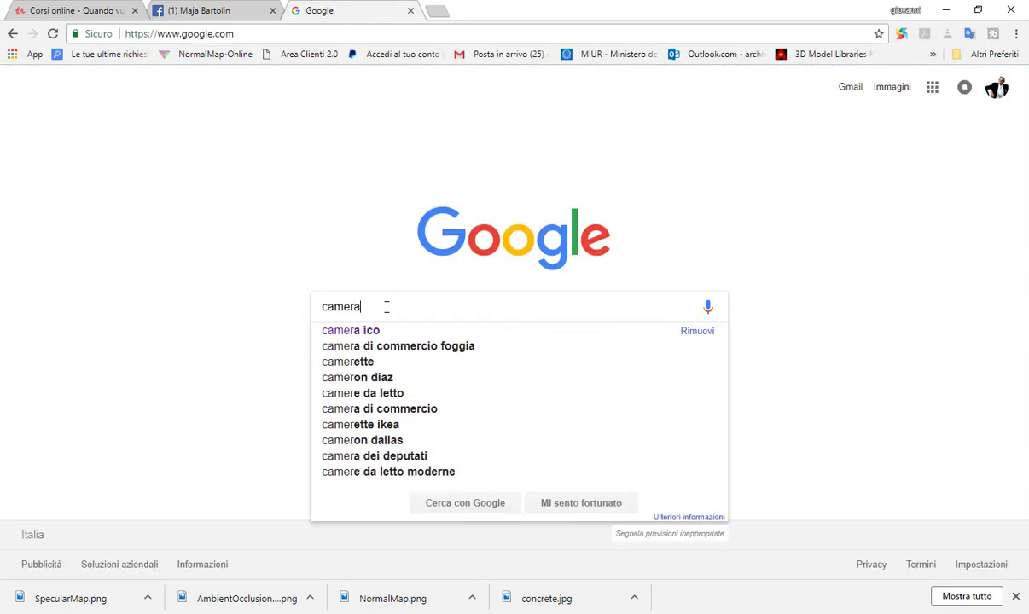
pyautogui.press('Return')
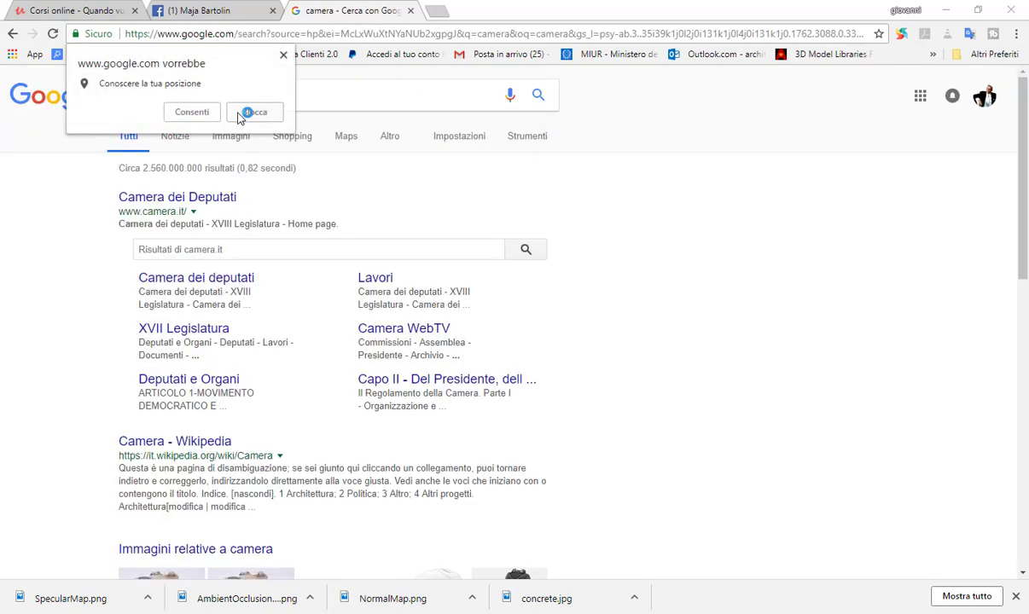
pyautogui.click(246, 117)
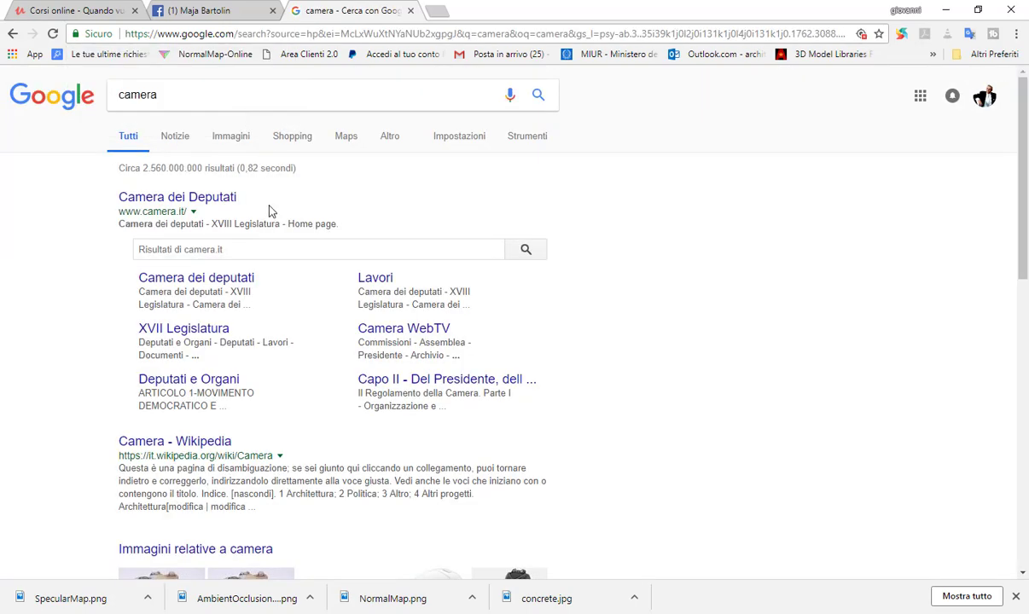
pyautogui.click(228, 138)
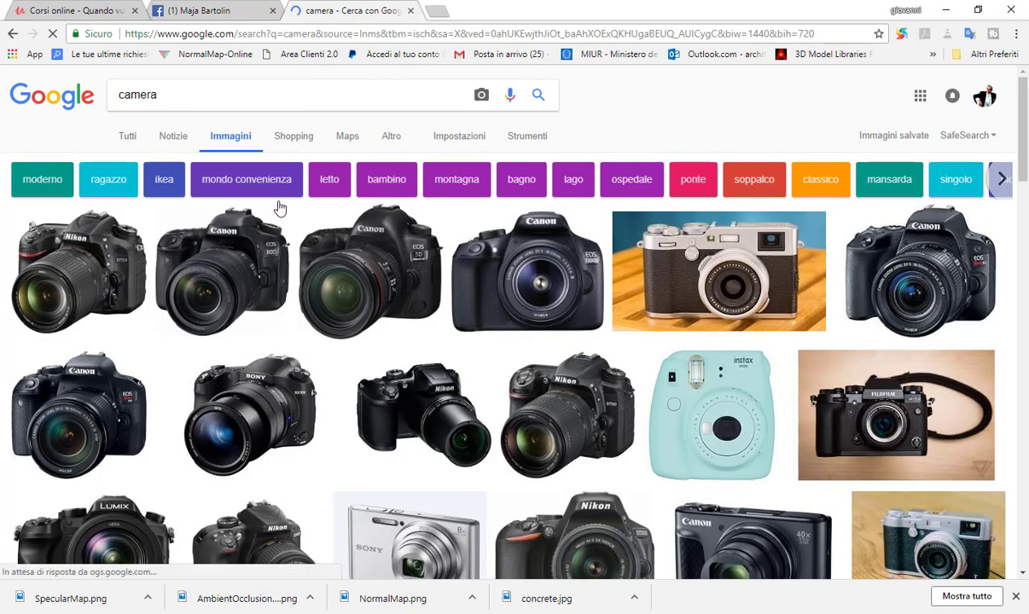
# Refine the image search to 'camera ico' and open the outlined video camera icon's preview
pyautogui.scroll(-3, 273, 256)
pyautogui.scroll(3, 213, 213)
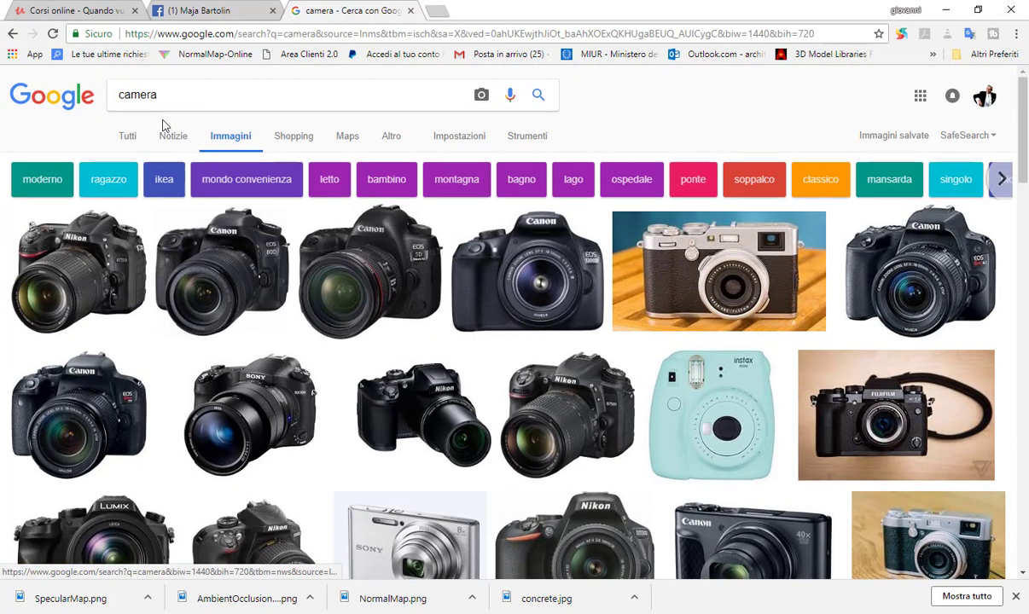
pyautogui.click(183, 95)
pyautogui.write('i')
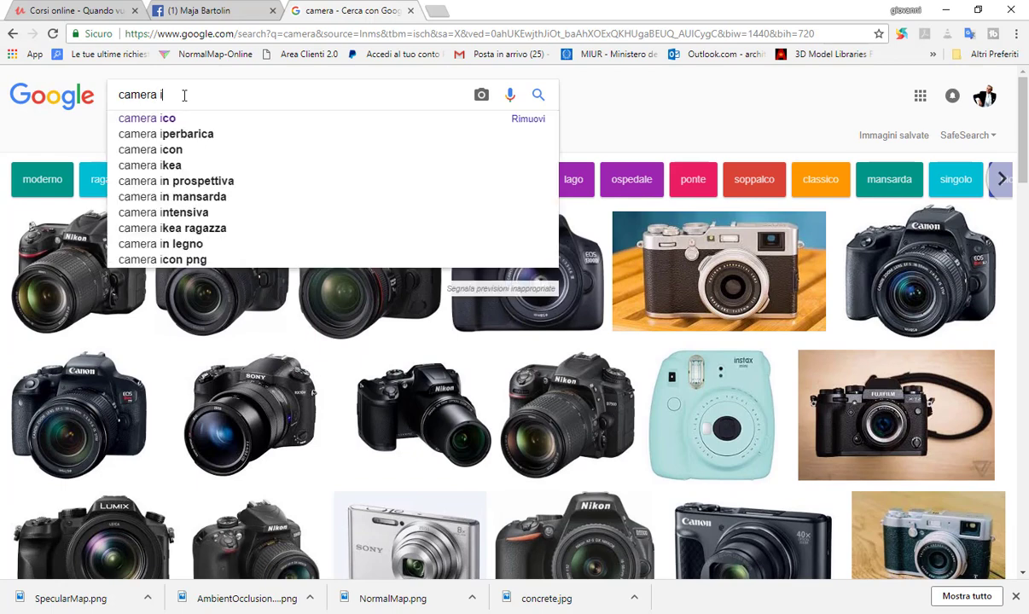
pyautogui.write('co')
pyautogui.press('Return')
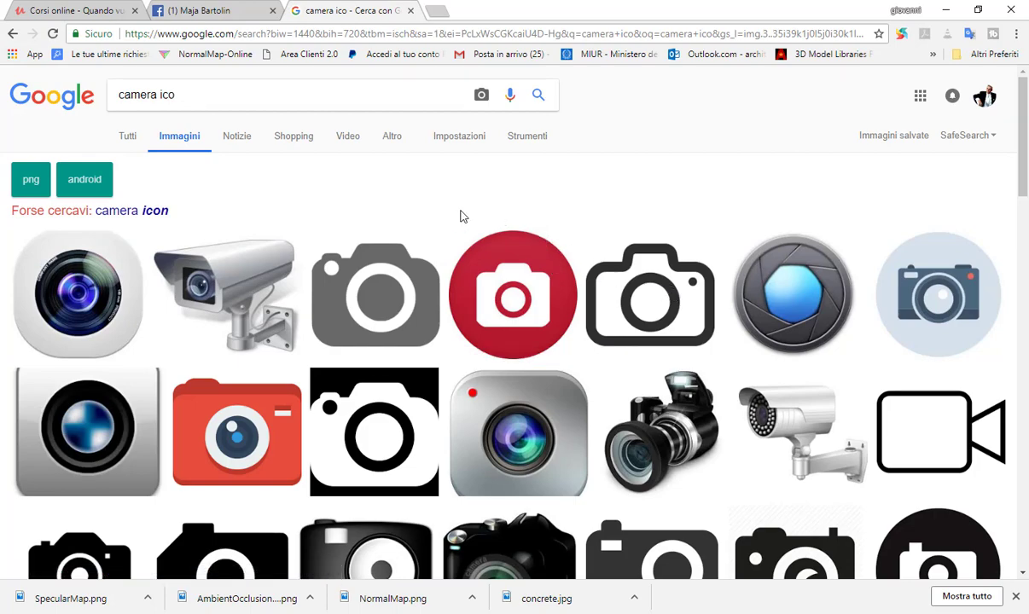
pyautogui.scroll(-2, 444, 214)
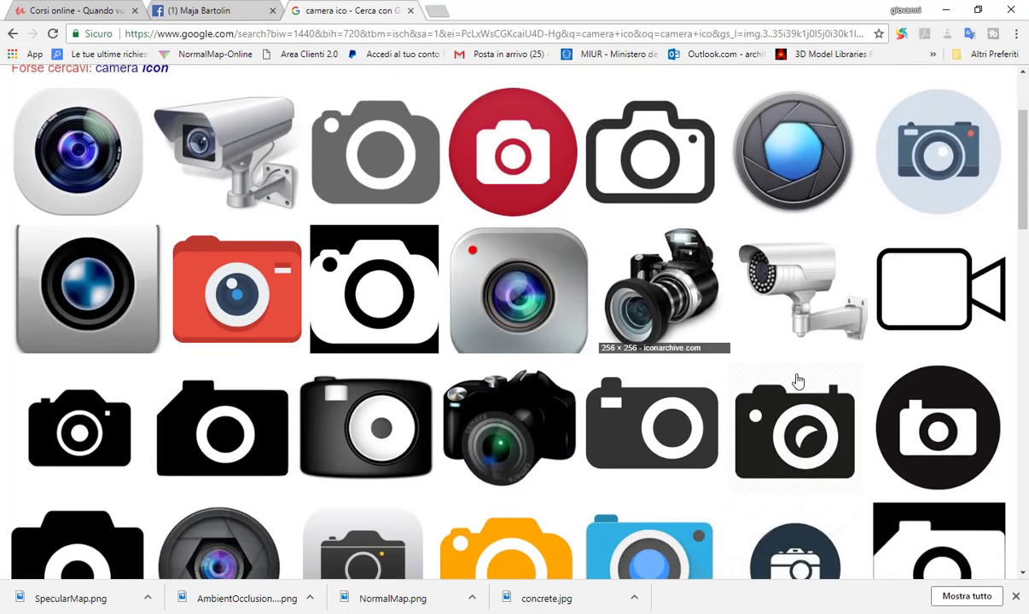
pyautogui.scroll(1, 815, 385)
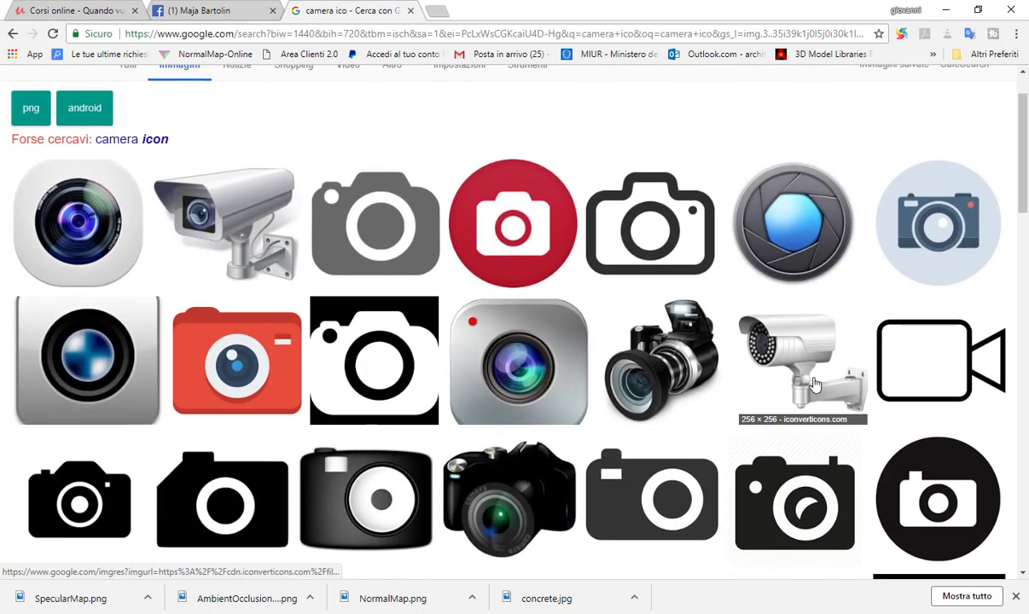
pyautogui.click(932, 363)
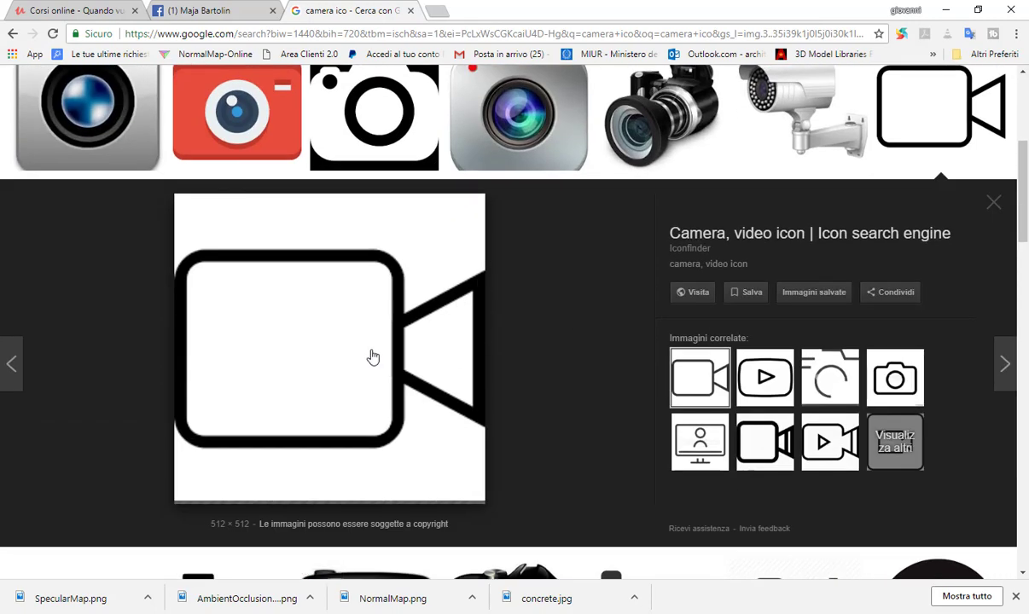
# Save the preview as video_camera-512.png in the IMG folder, then bring the IMG Explorer window forward
pyautogui.rightClick(341, 335)
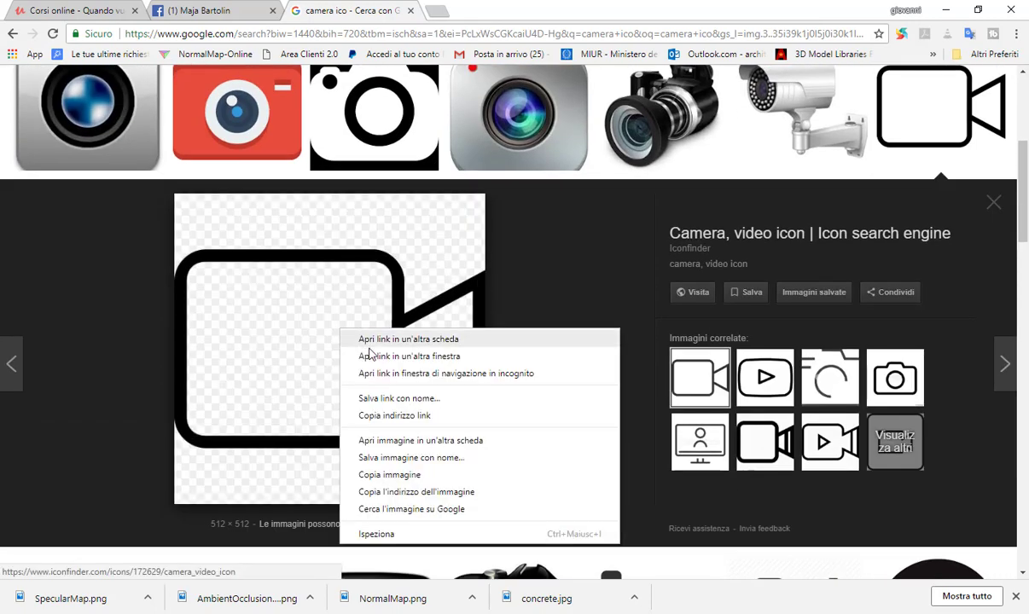
pyautogui.click(391, 459)
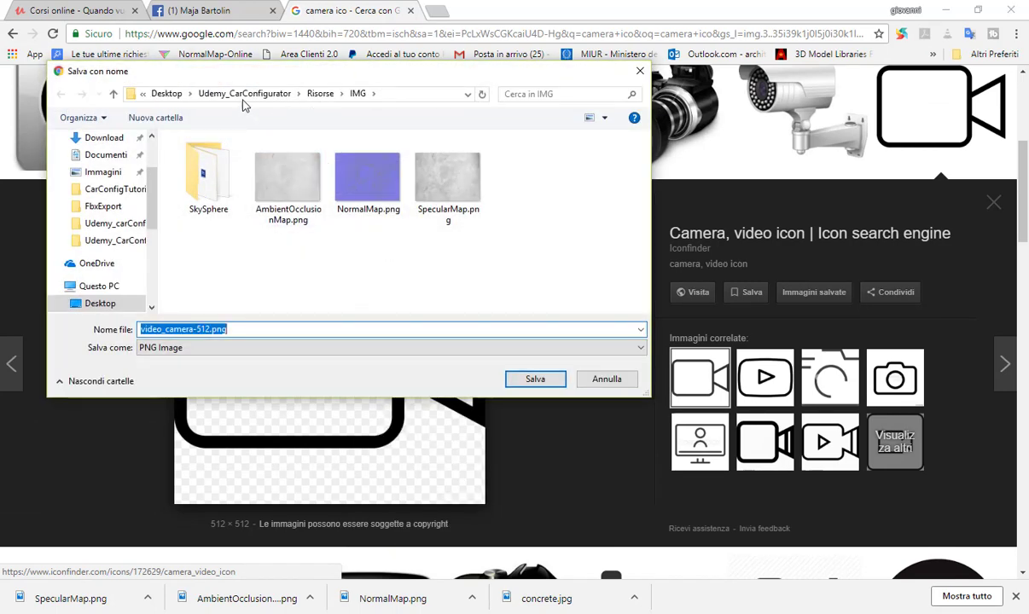
pyautogui.click(534, 380)
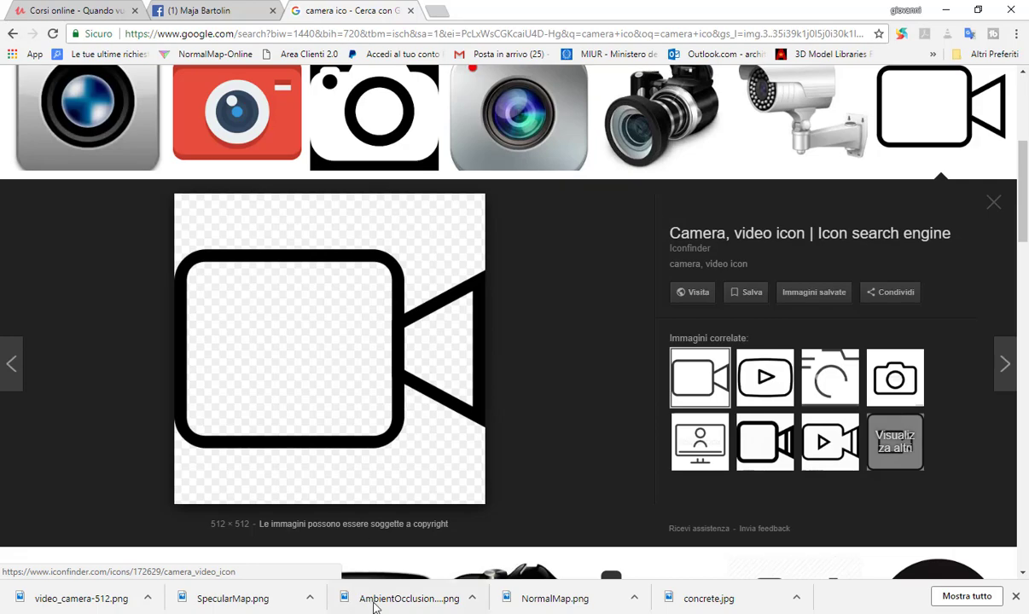
pyautogui.moveTo(332, 613)
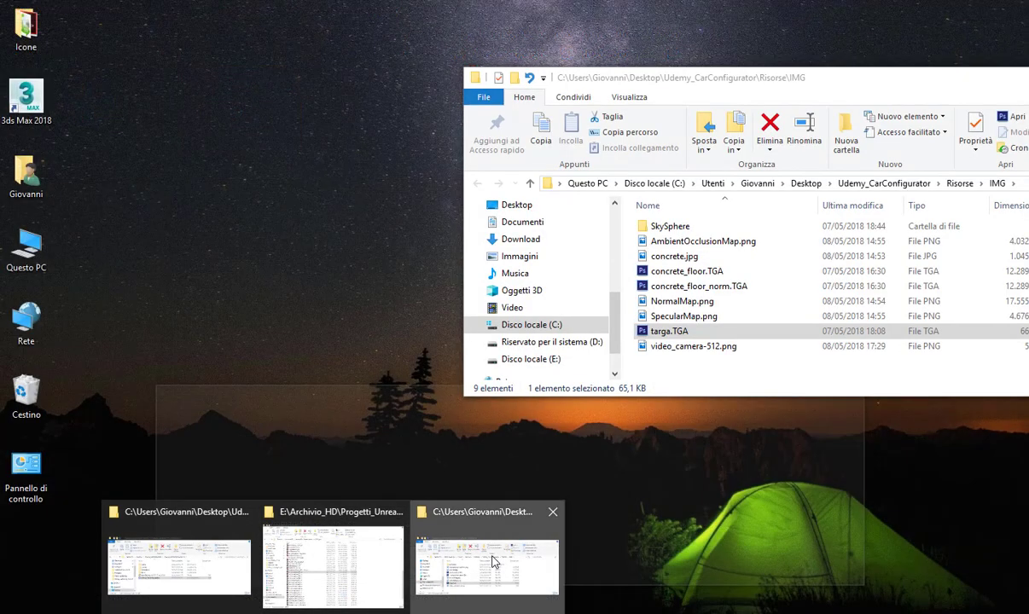
pyautogui.click(494, 559)
# Select video_camera-512.png in Explorer and enlarge Unreal's Content Browser area
pyautogui.click(706, 347)
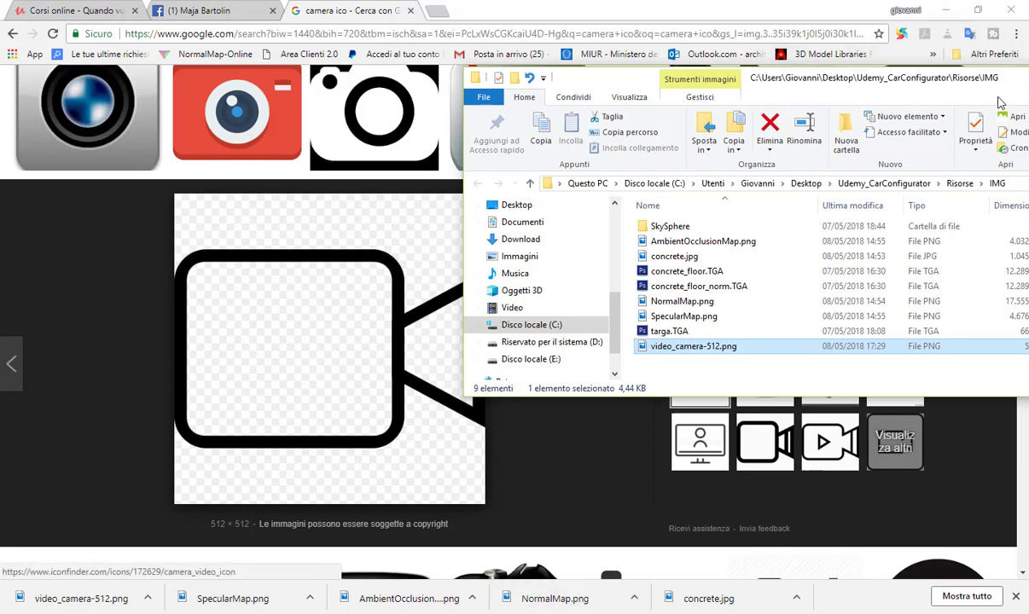
pyautogui.click(945, 10)
pyautogui.moveTo(693, 346); pyautogui.dragTo(254, 389)
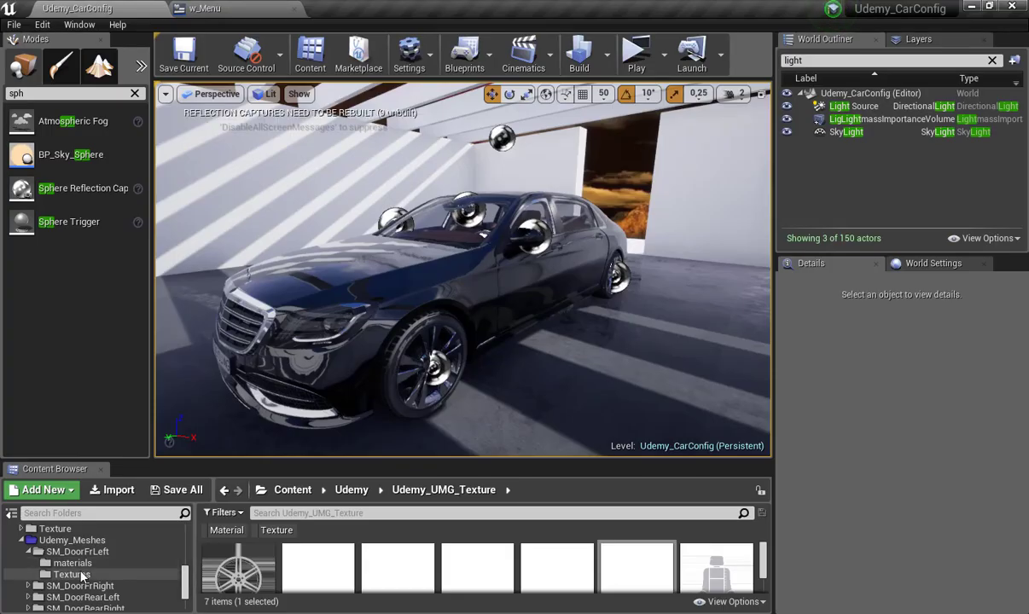
pyautogui.click(72, 574)
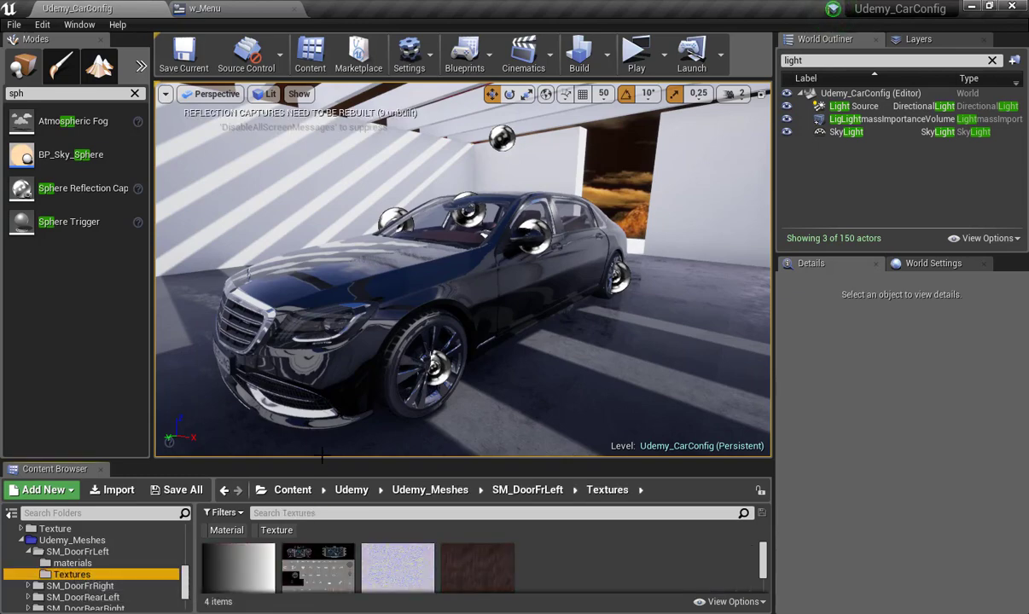
pyautogui.moveTo(303, 462); pyautogui.dragTo(303, 277)
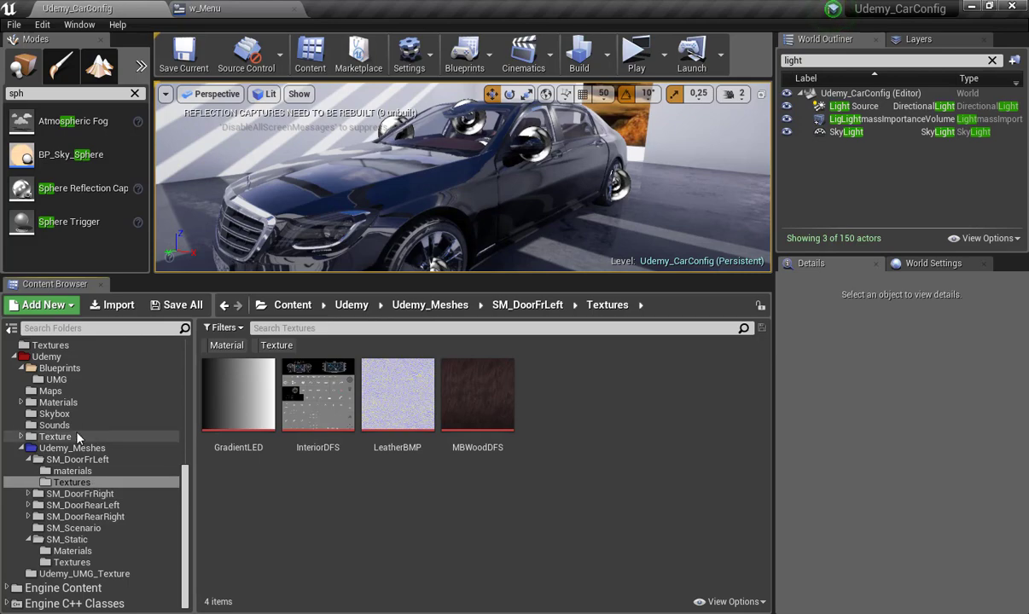
# Drag video_camera-512.png into the Udemy_UMG_Texture folder to import it as a texture
pyautogui.click(57, 575)
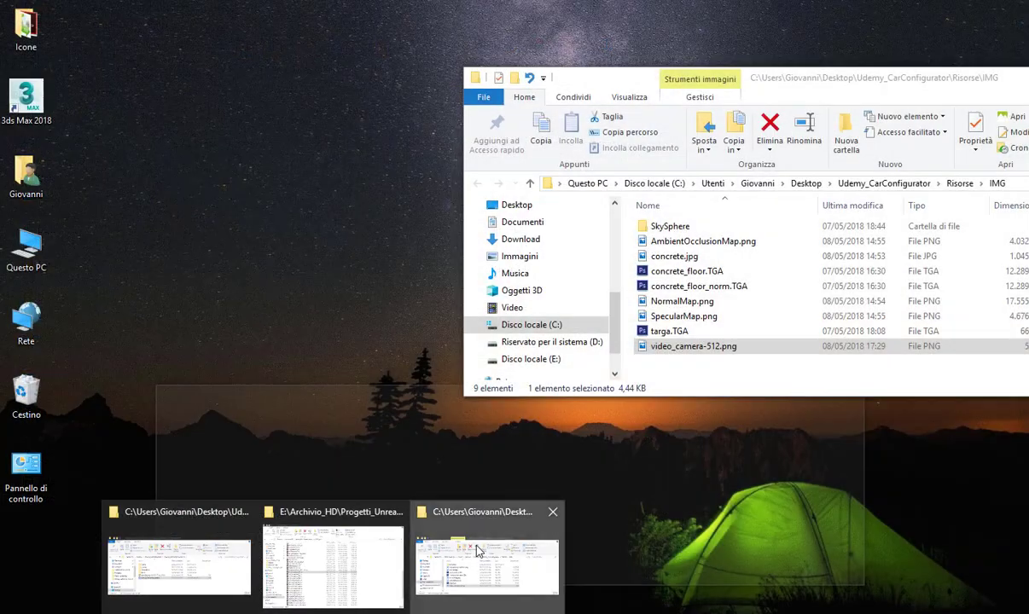
pyautogui.click(473, 553)
pyautogui.moveTo(674, 358); pyautogui.dragTo(342, 523)
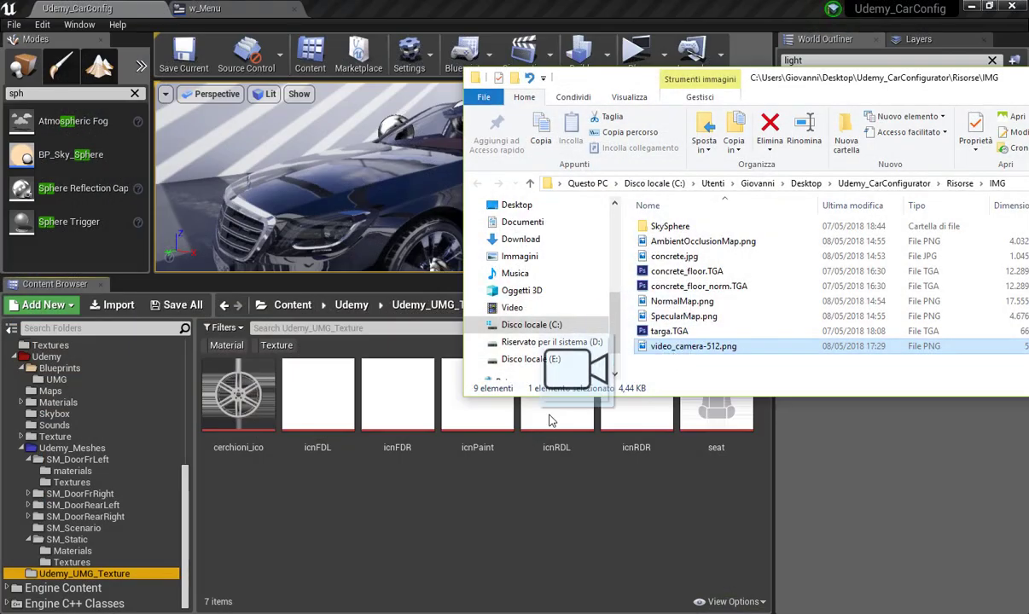
pyautogui.moveTo(241, 539); pyautogui.dragTo(241, 539)
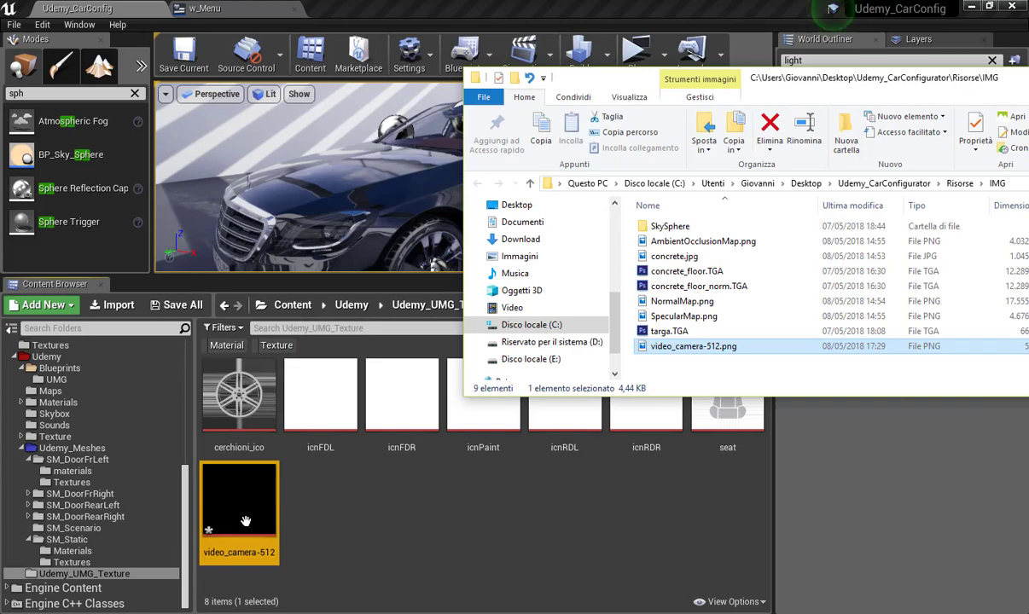
pyautogui.moveTo(230, 516)
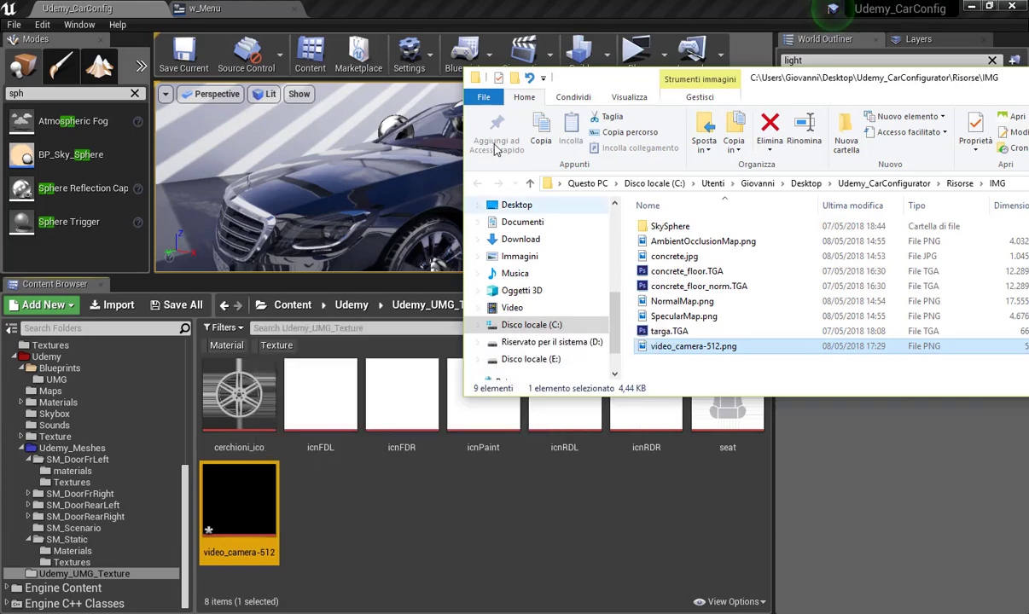
# Add a Button from the Palette to w_Menu's Canvas Panel and rename it b_Camera
pyautogui.click(244, 8)
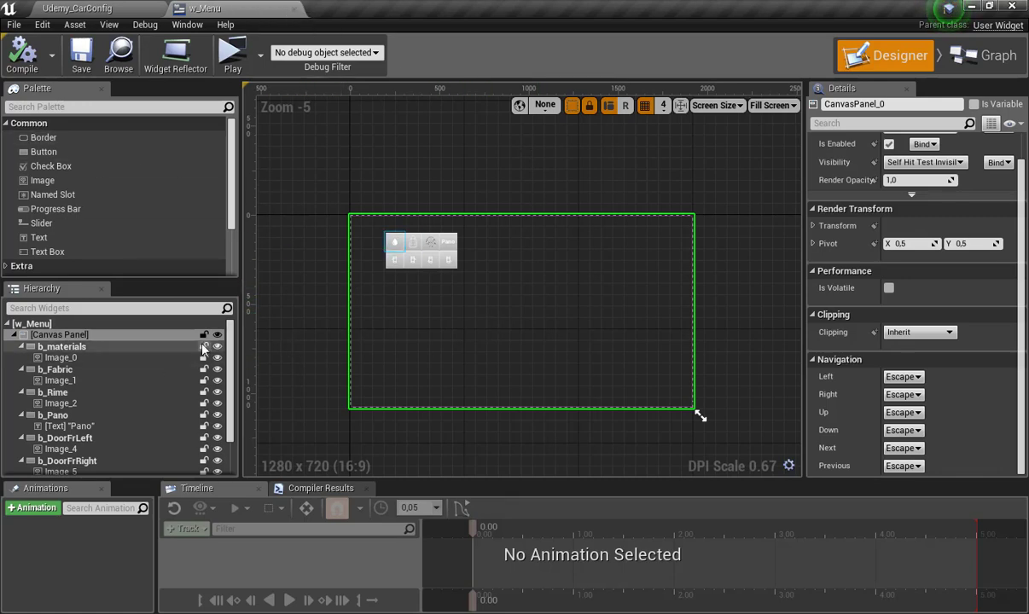
pyautogui.moveTo(60, 151); pyautogui.dragTo(78, 196)
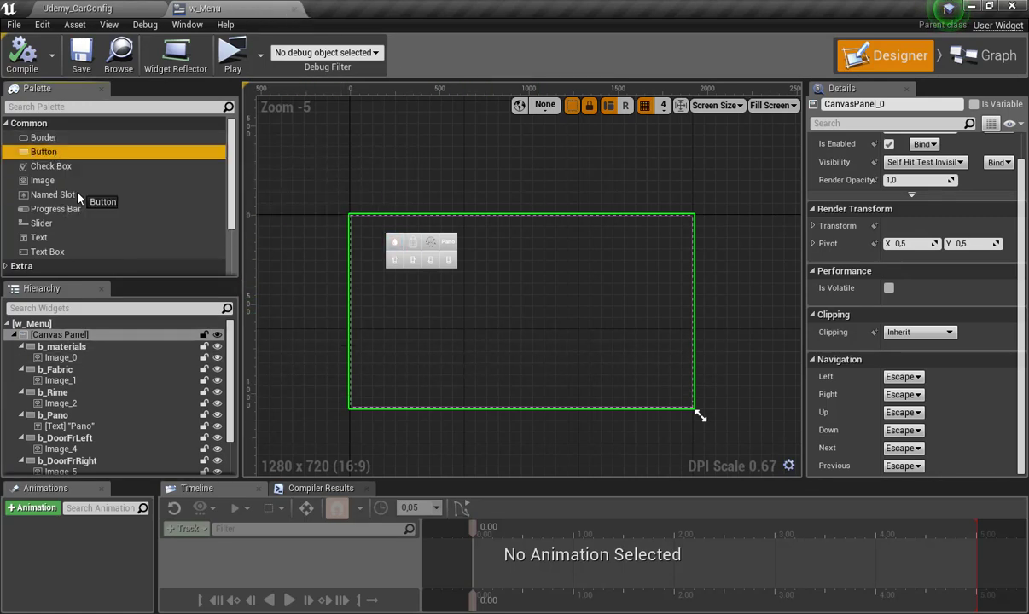
pyautogui.moveTo(71, 315); pyautogui.dragTo(75, 338)
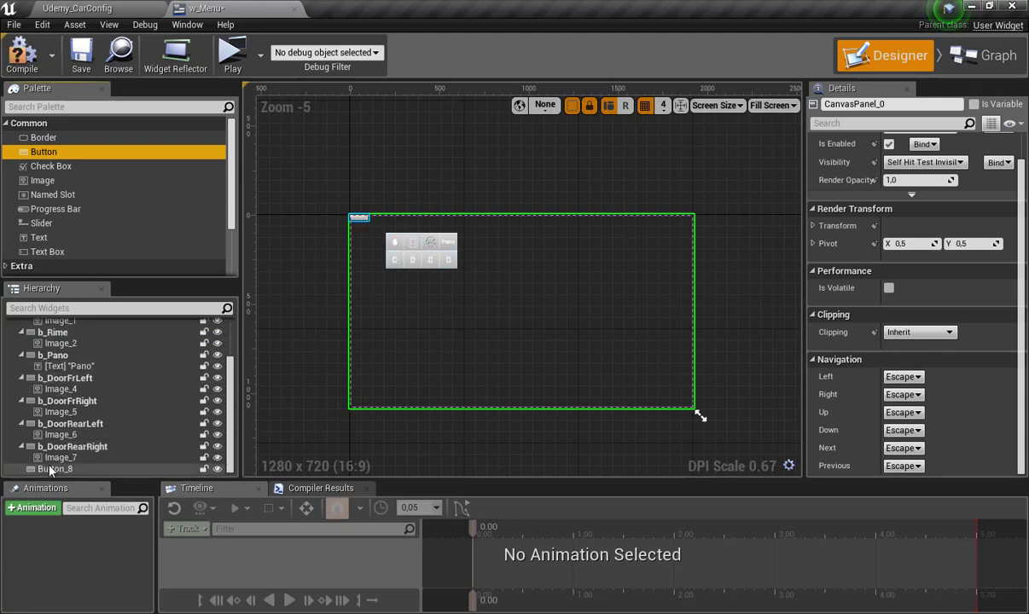
pyautogui.moveTo(132, 372); pyautogui.dragTo(51, 470)
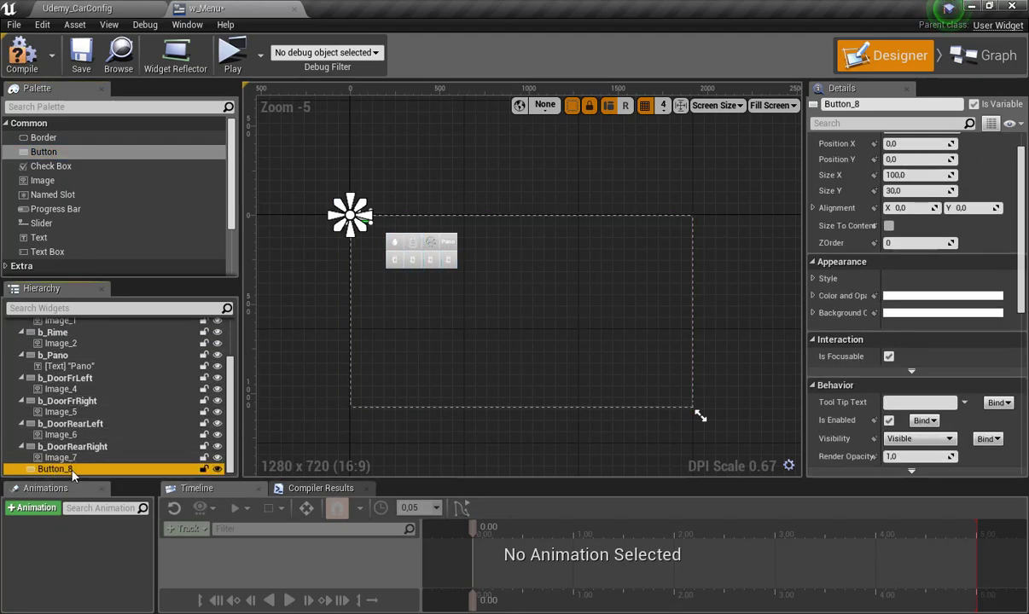
pyautogui.doubleClick(73, 470)
pyautogui.write('b_Camera')
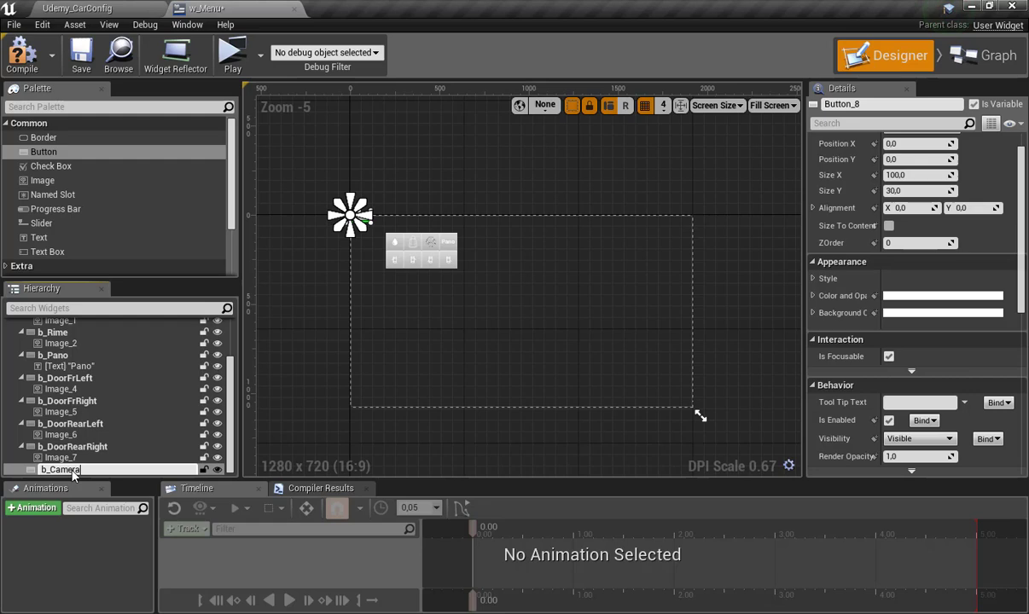
pyautogui.press('Return')
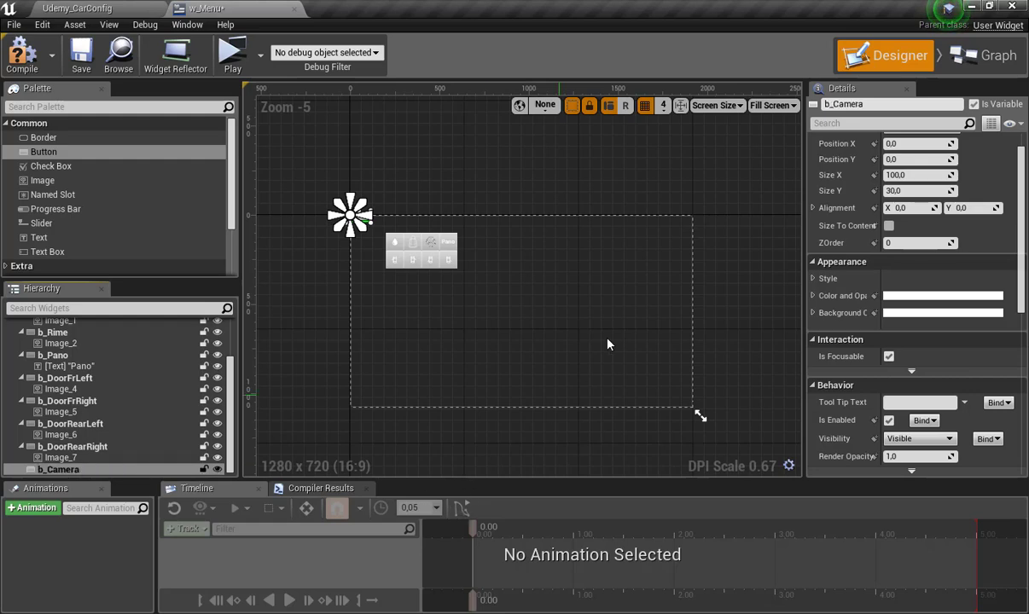
# Place b_Camera at position 1600, 900 with a height of 100
pyautogui.scroll(2, 930, 256)
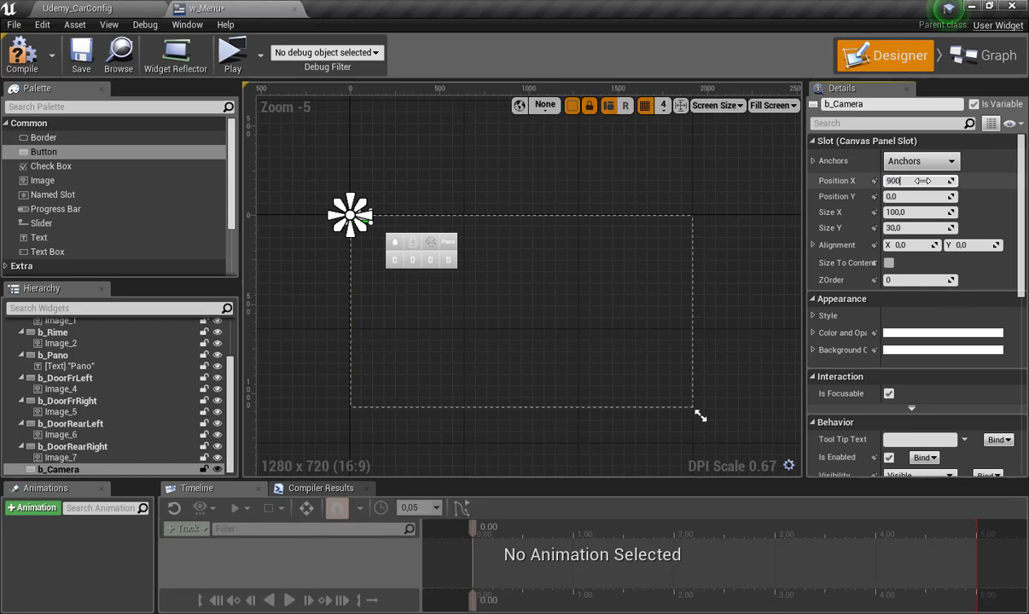
pyautogui.press('Return')
pyautogui.press('Return')
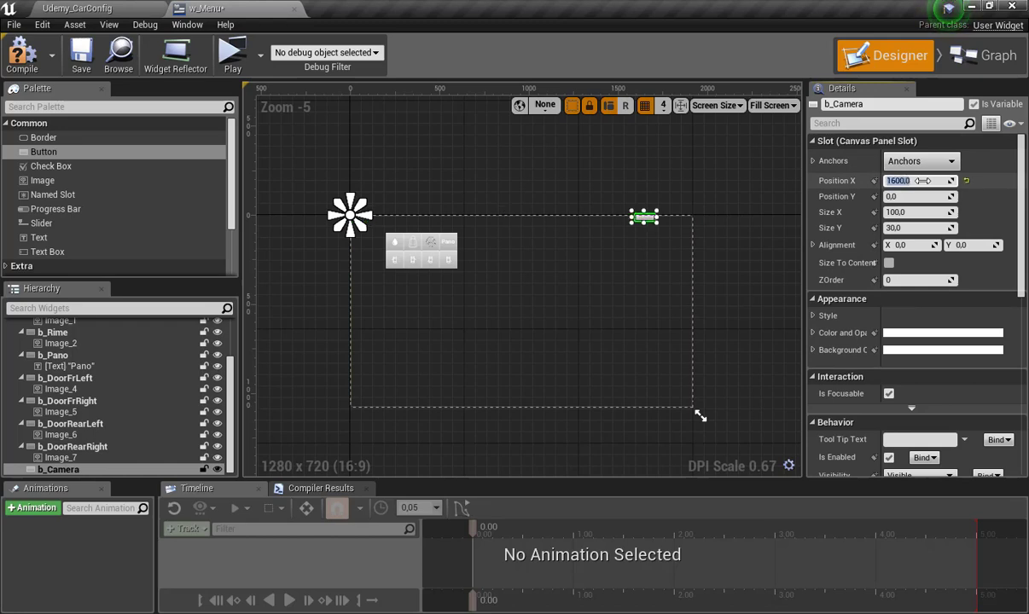
pyautogui.click(928, 196)
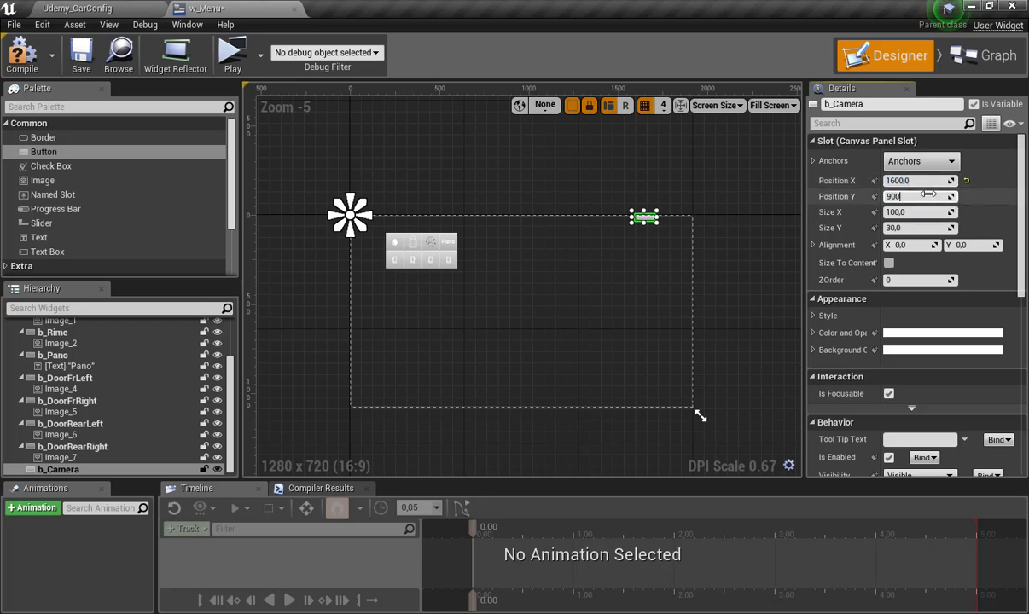
pyautogui.press('Return')
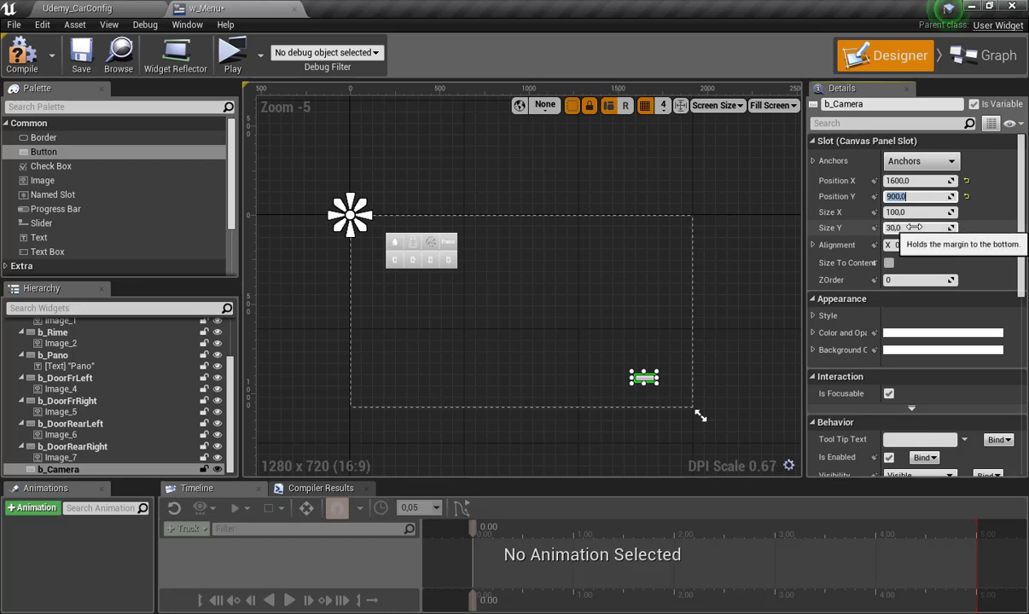
pyautogui.click(917, 229)
pyautogui.write('1')
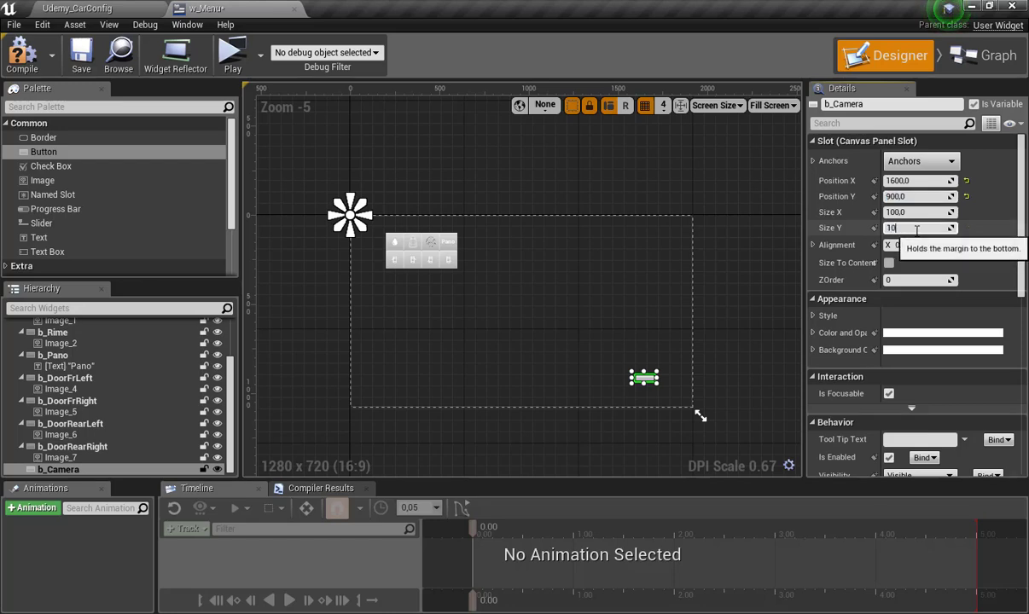
pyautogui.write('0')
pyautogui.press('Return')
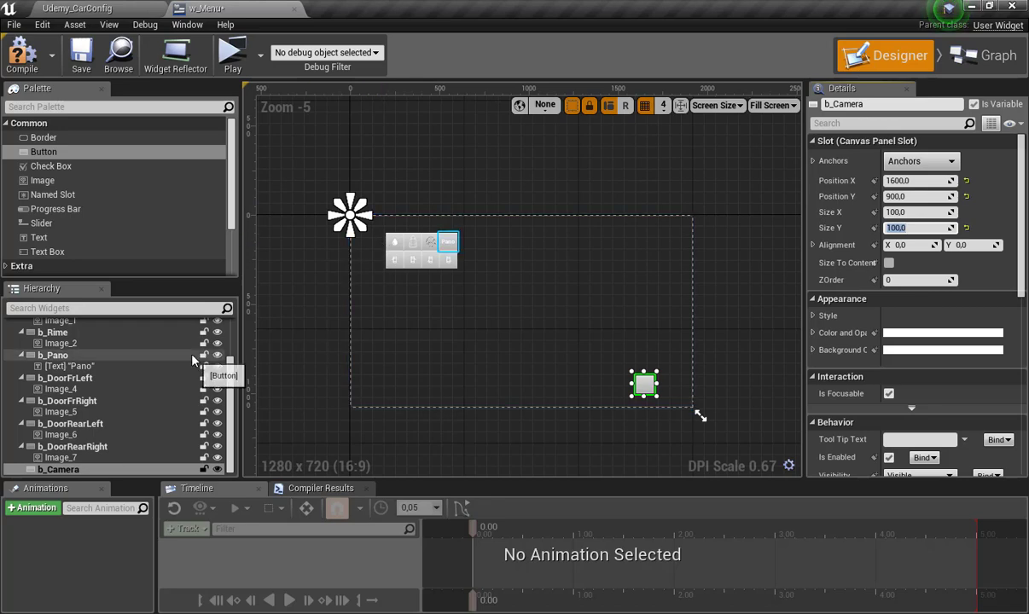
pyautogui.click(47, 152)
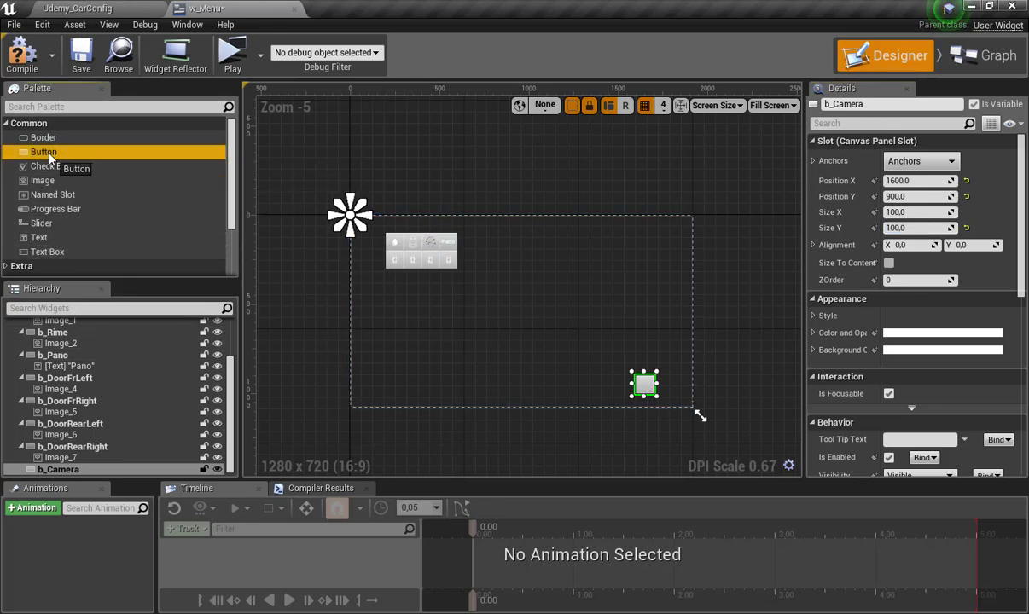
pyautogui.scroll(5, 119, 392)
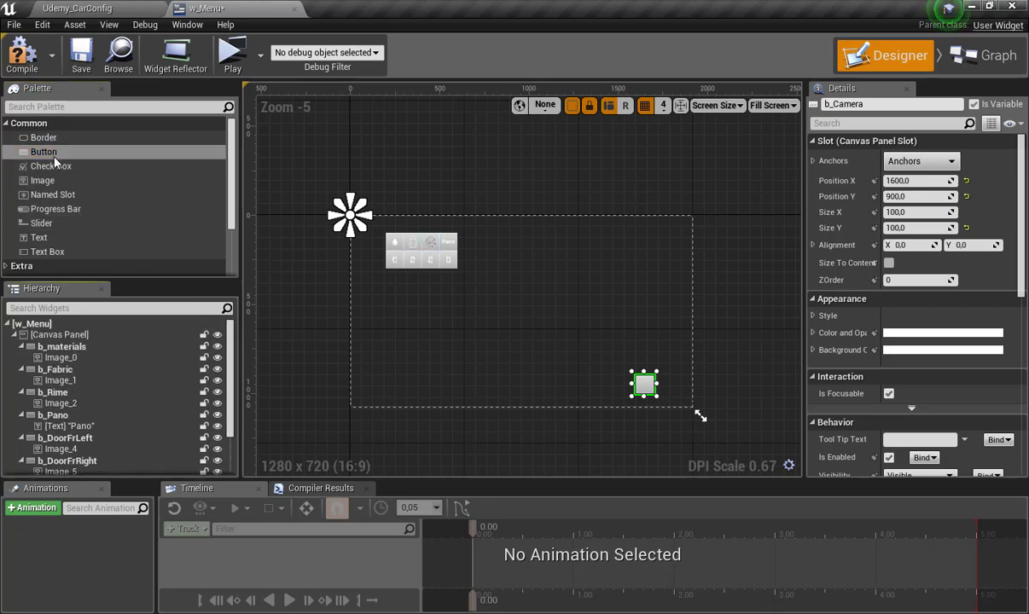
# Add a second Button to the Canvas Panel and rename it b_Exit
pyautogui.moveTo(47, 152); pyautogui.dragTo(71, 338)
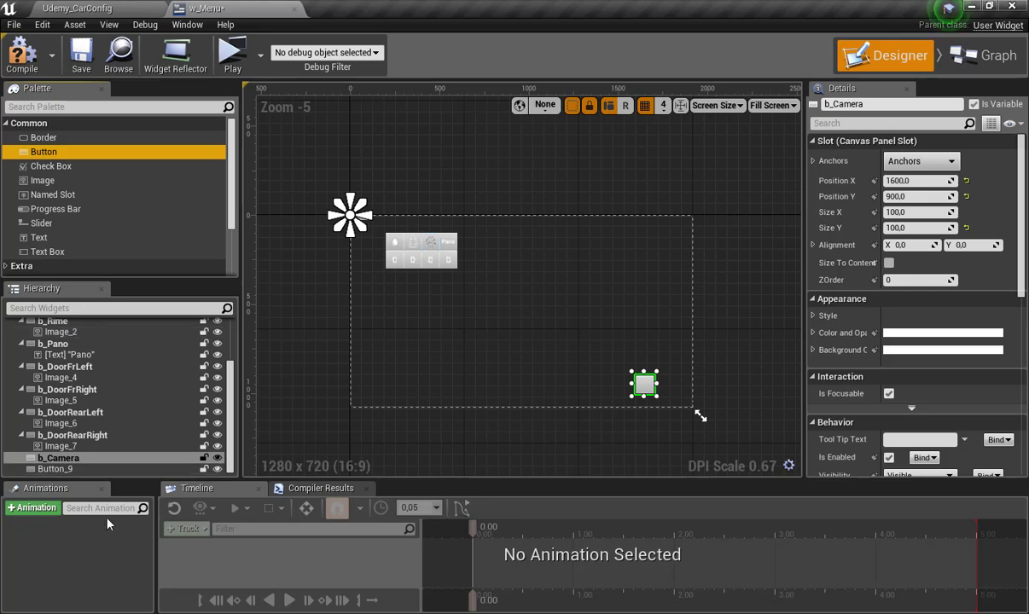
pyautogui.click(68, 470)
pyautogui.click(68, 470)
pyautogui.write('b_Exit')
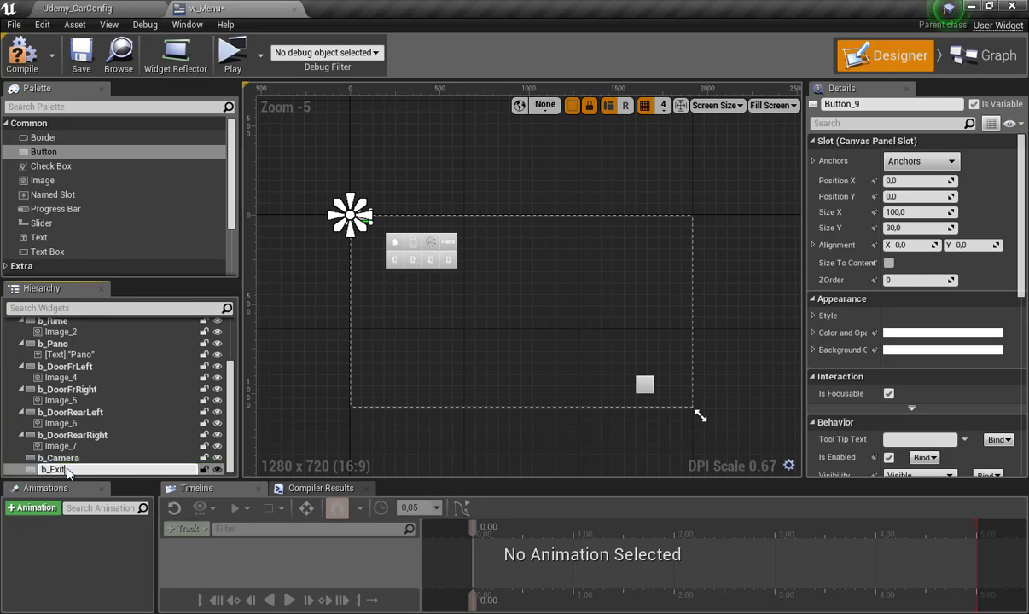
pyautogui.press('Return')
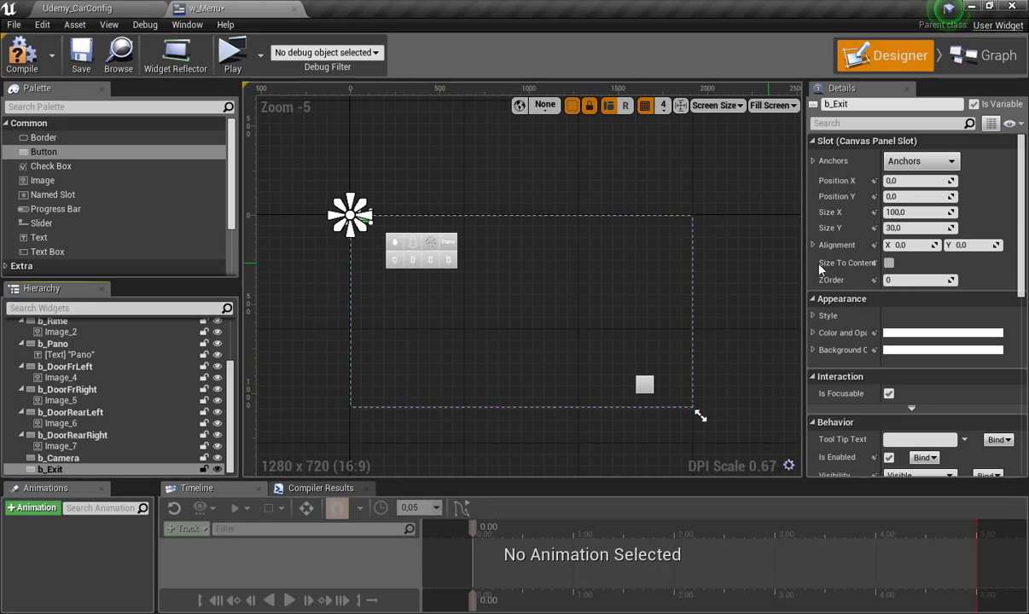
# Move b_Exit to position 1700, 900
pyautogui.click(912, 181)
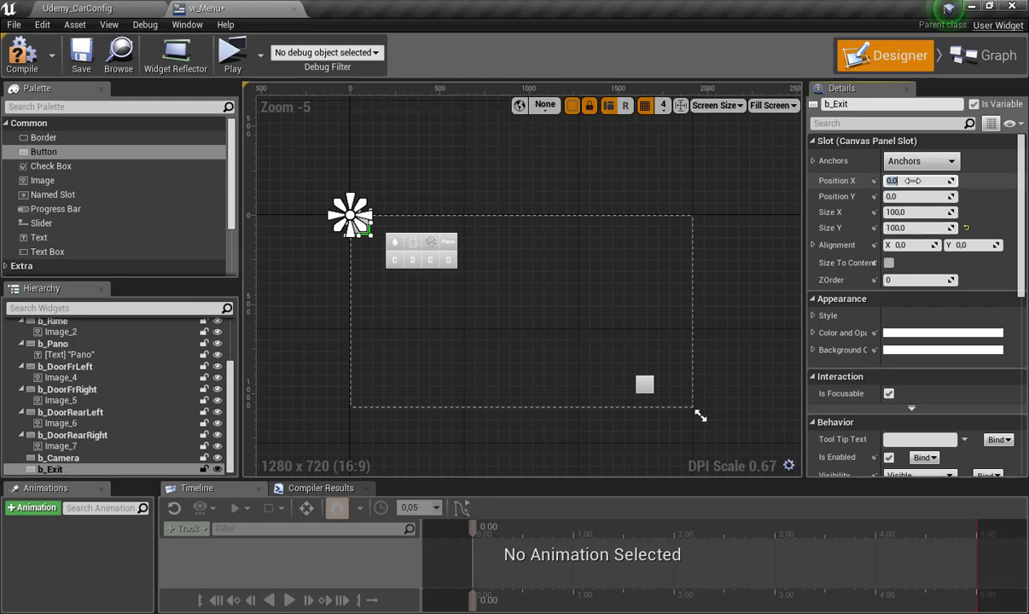
pyautogui.write('170')
pyautogui.press('Return')
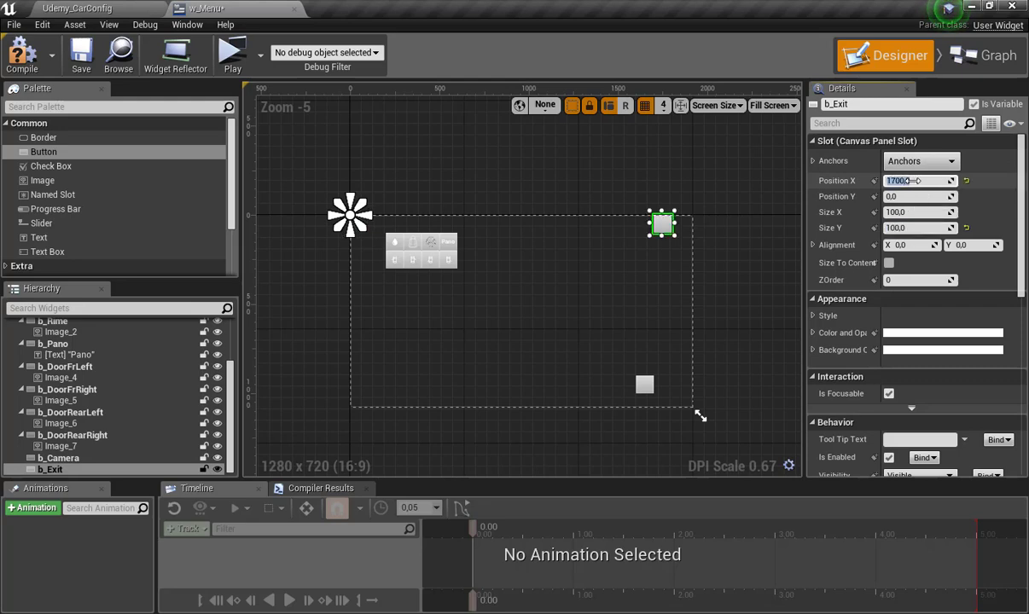
pyautogui.click(907, 197)
pyautogui.write('9')
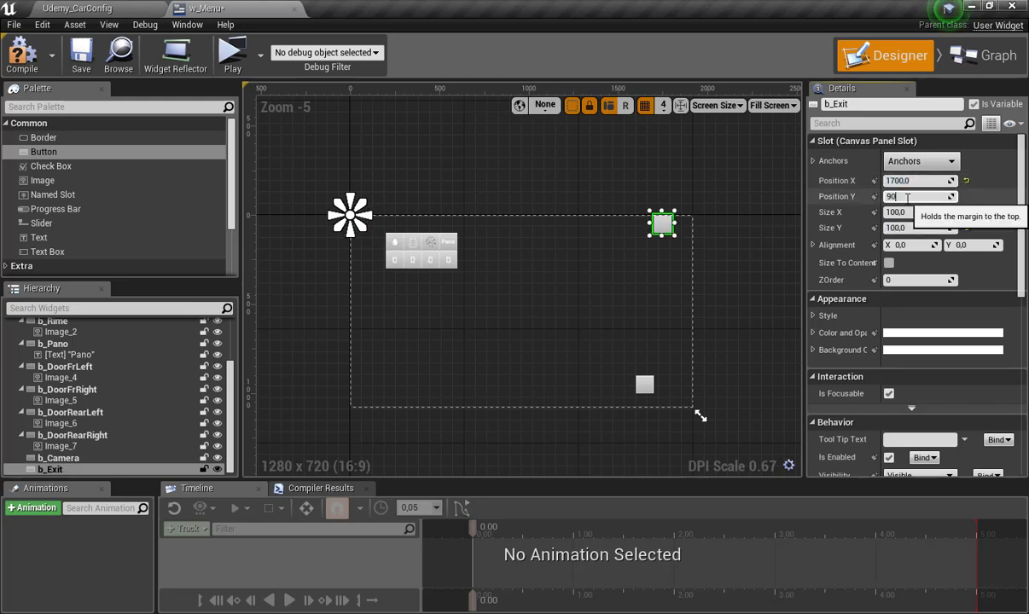
pyautogui.write('0')
pyautogui.press('Return')
# Add an Image widget inside the b_Camera button
pyautogui.click(712, 338)
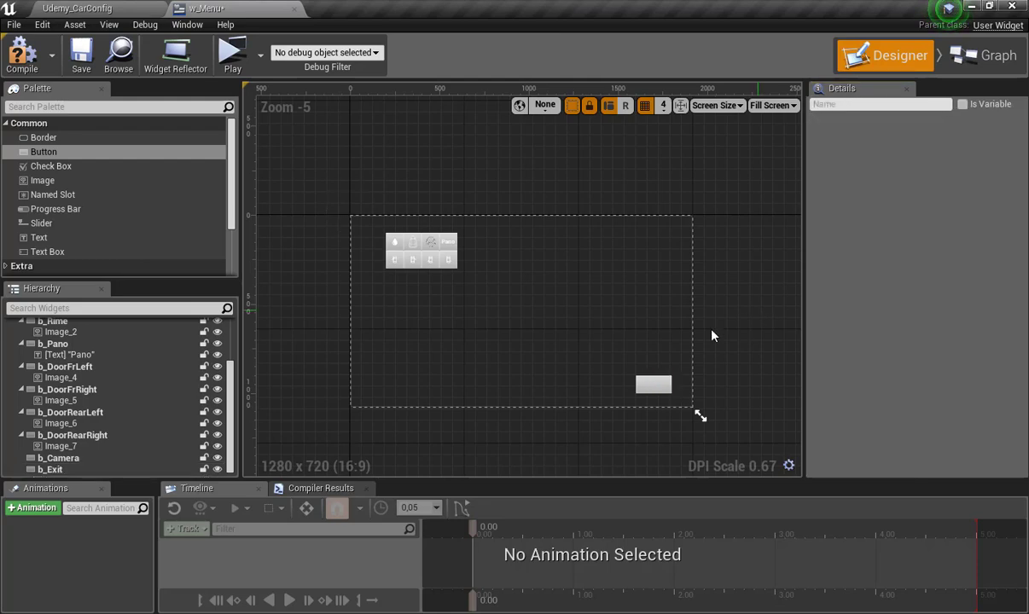
pyautogui.scroll(2, 687, 418)
pyautogui.scroll(-4, 664, 349)
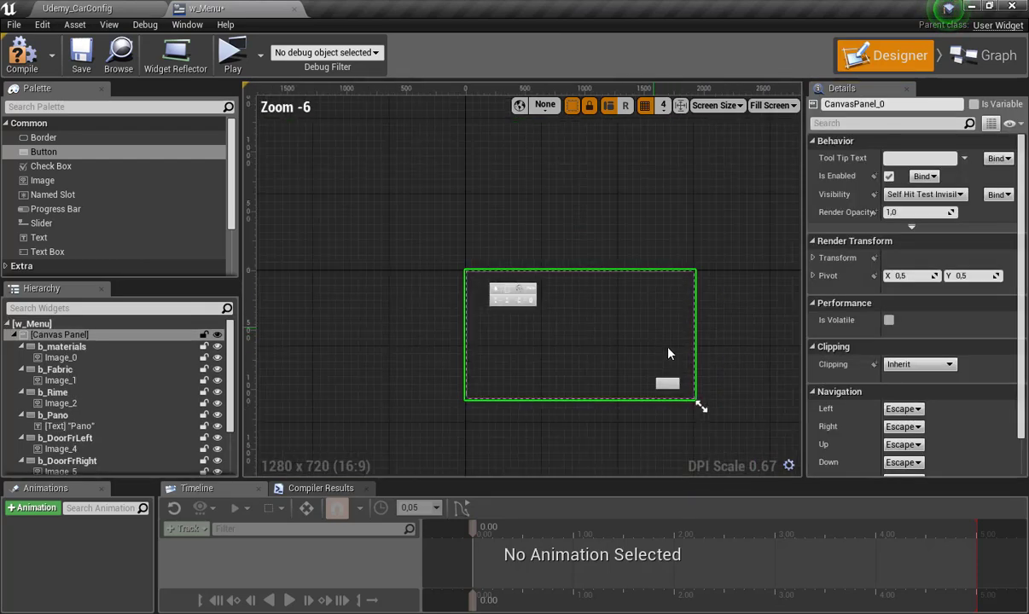
pyautogui.scroll(3, 674, 354)
pyautogui.scroll(2, 686, 411)
pyautogui.moveTo(671, 406); pyautogui.dragTo(590, 312, button='right')
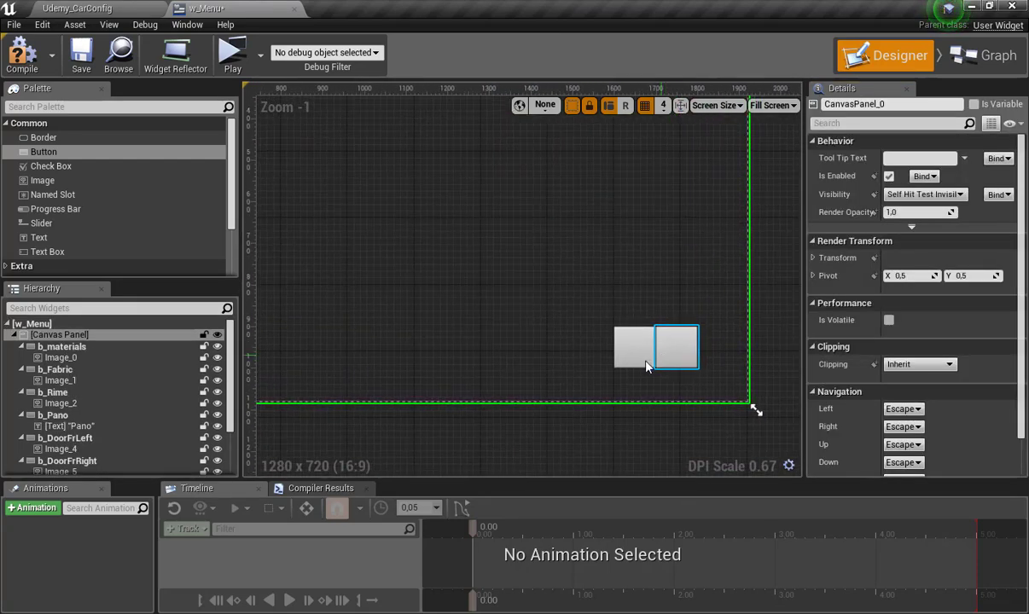
pyautogui.scroll(-3, 607, 340)
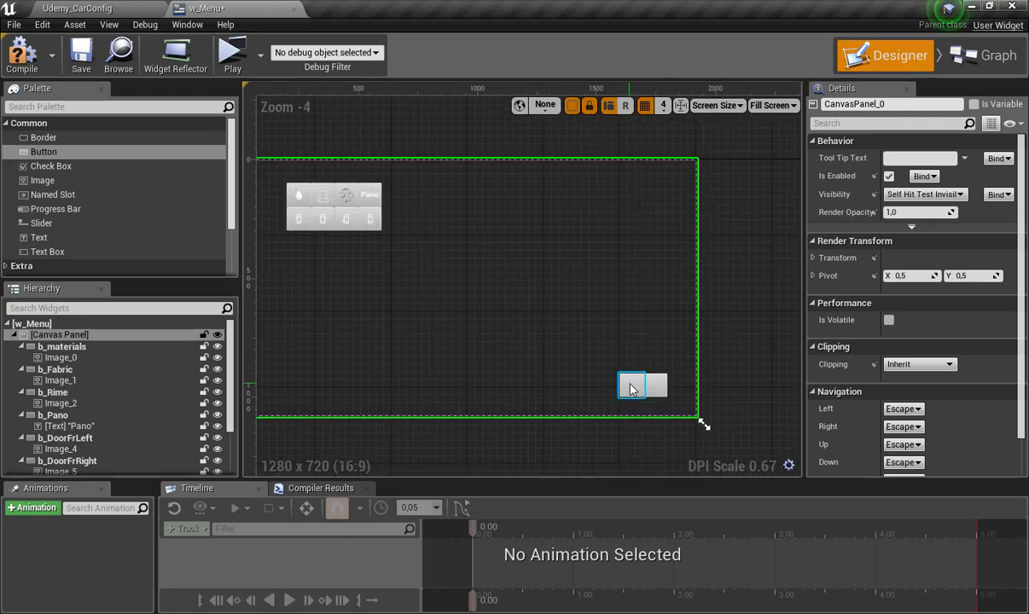
pyautogui.moveTo(43, 181); pyautogui.dragTo(630, 383)
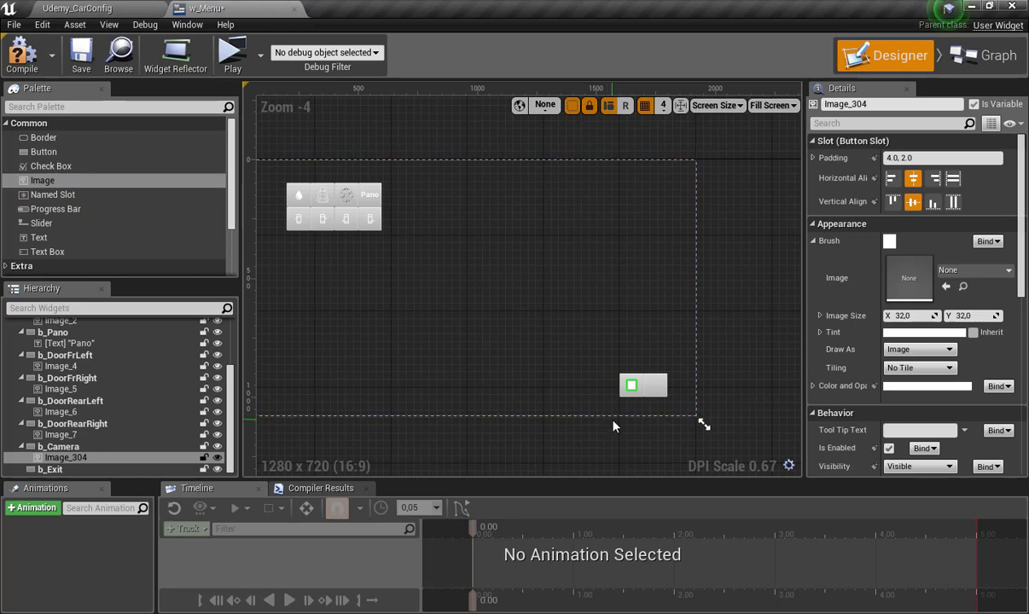
# Add a Text Block to b_Exit with its text set to 'X'
pyautogui.scroll(1, 640, 380)
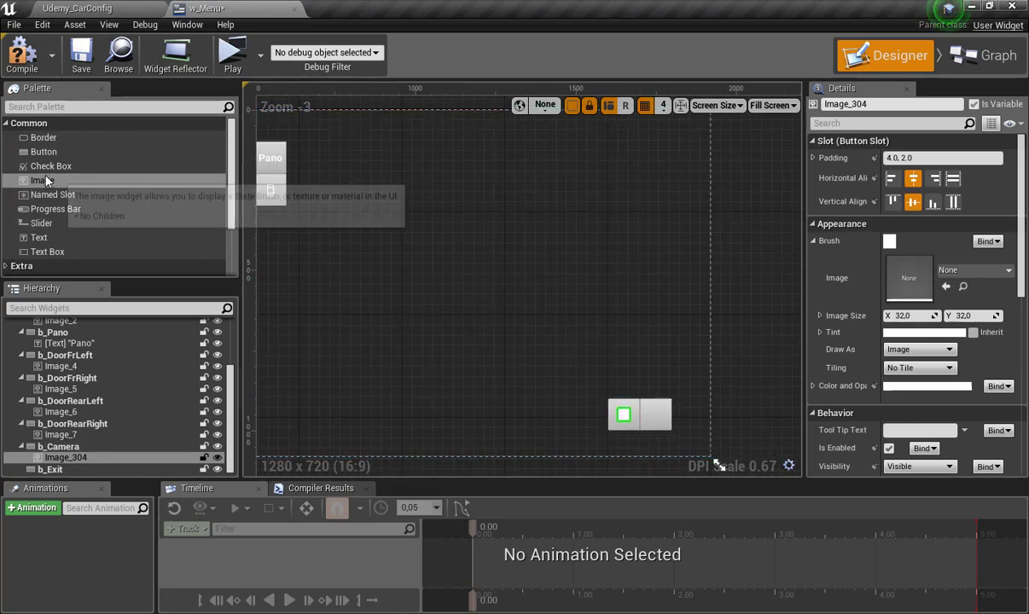
pyautogui.moveTo(39, 237)
pyautogui.mouseDown()
pyautogui.moveTo(278, 287)
pyautogui.moveTo(661, 423)
pyautogui.mouseUp()
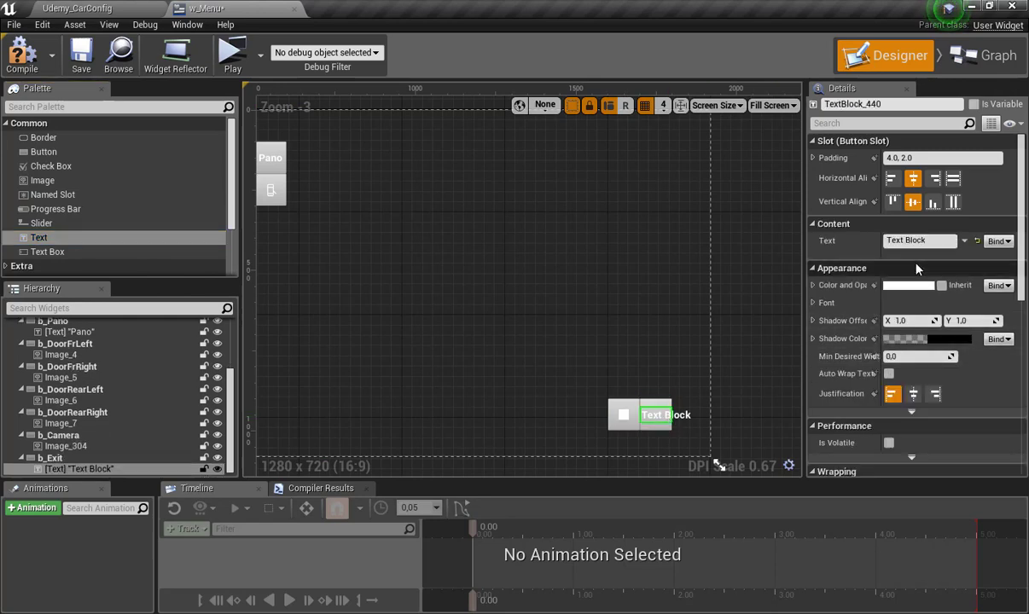
pyautogui.click(904, 241)
pyautogui.write('X')
pyautogui.press('Return')
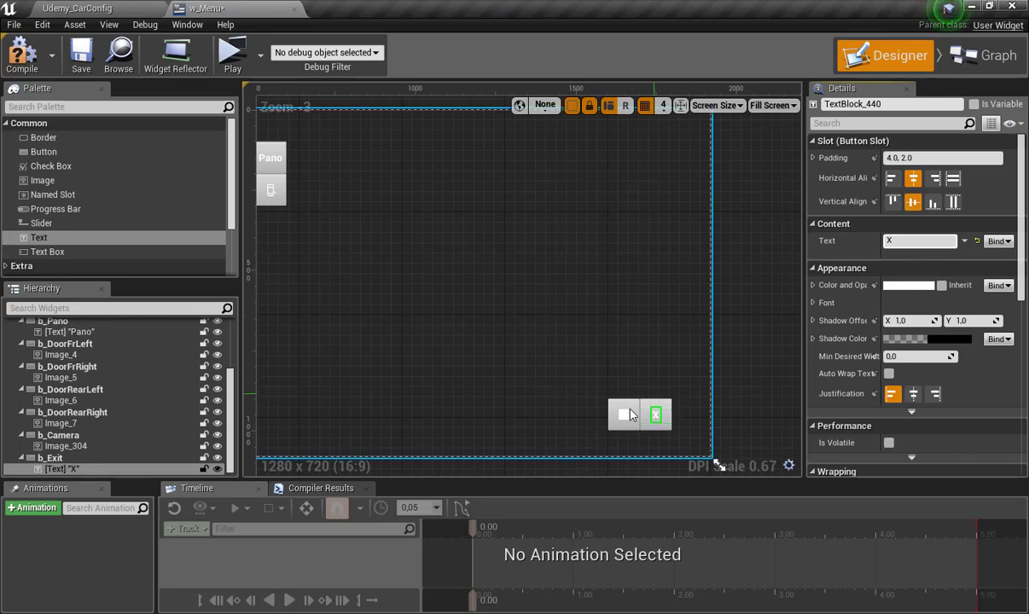
pyautogui.click(623, 419)
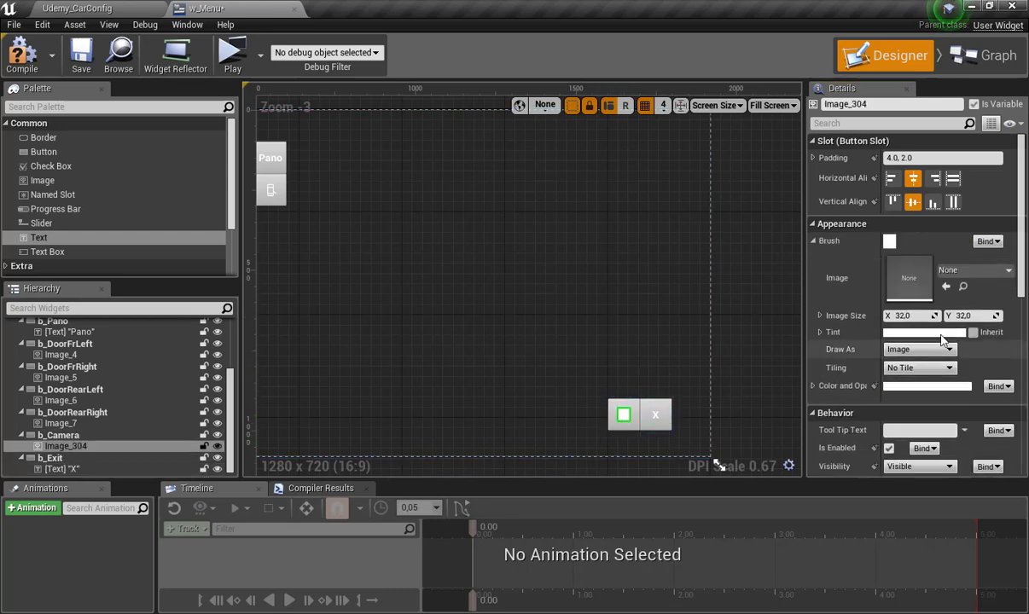
# Set Image_304's Brush Image Size X and Y to 100
pyautogui.click(911, 316)
pyautogui.write('100')
pyautogui.press('Return')
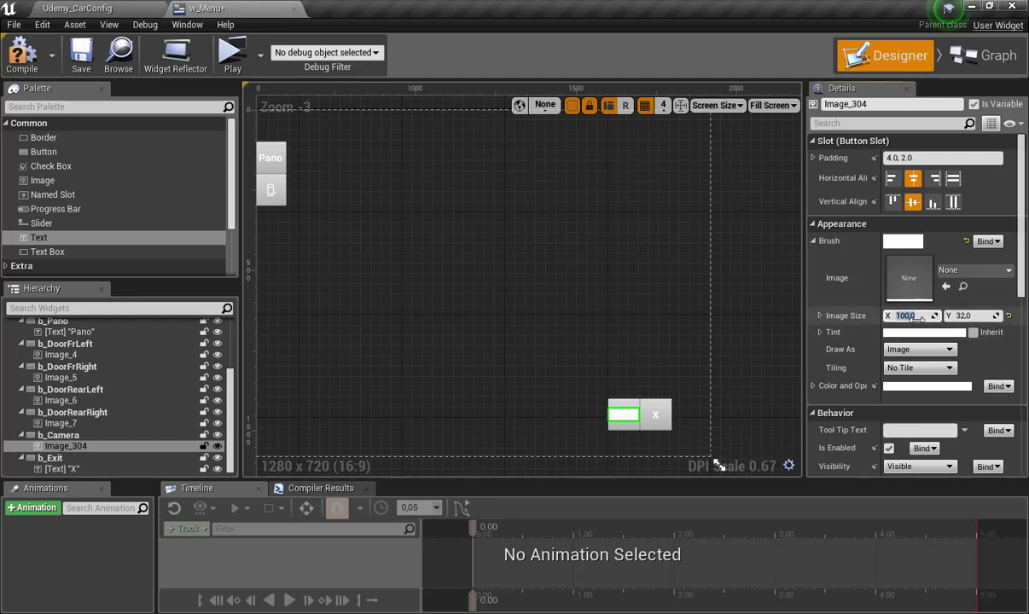
pyautogui.click(978, 316)
pyautogui.write('100')
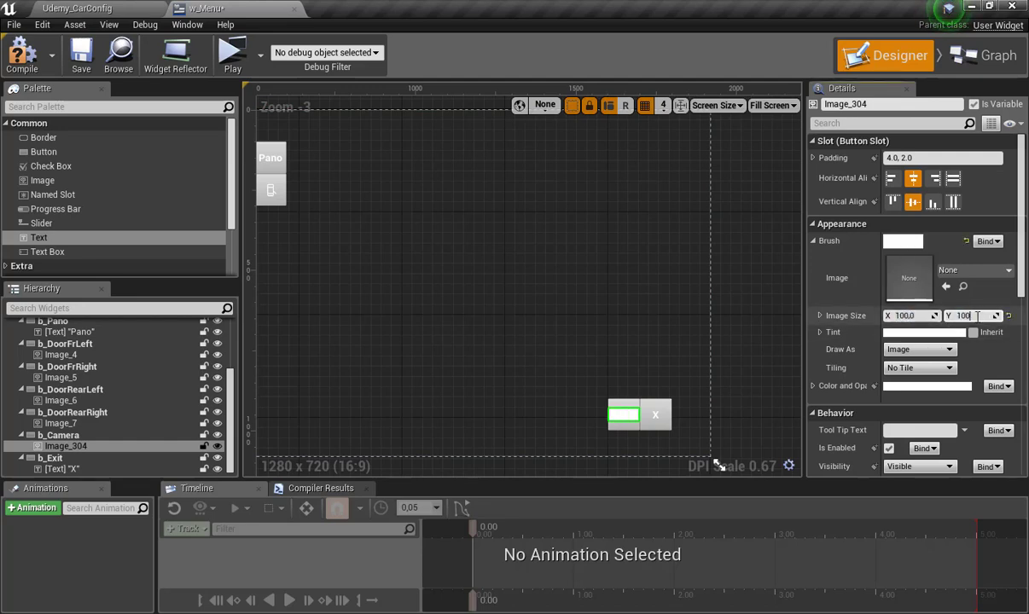
pyautogui.press('Return')
pyautogui.scroll(-3, 597, 333)
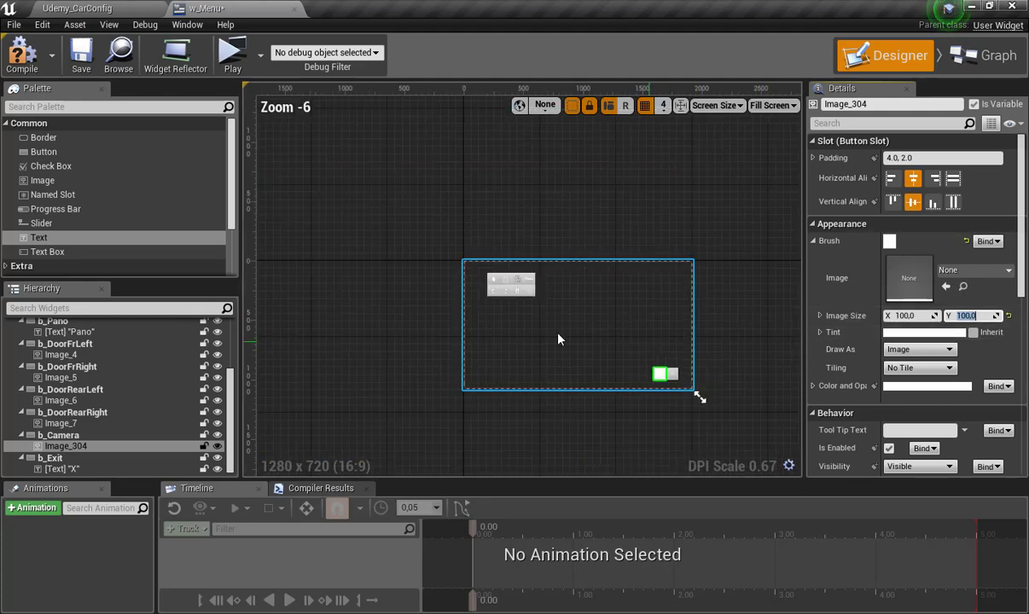
pyautogui.scroll(1, 535, 315)
pyautogui.scroll(1, 478, 307)
pyautogui.scroll(-1, 461, 309)
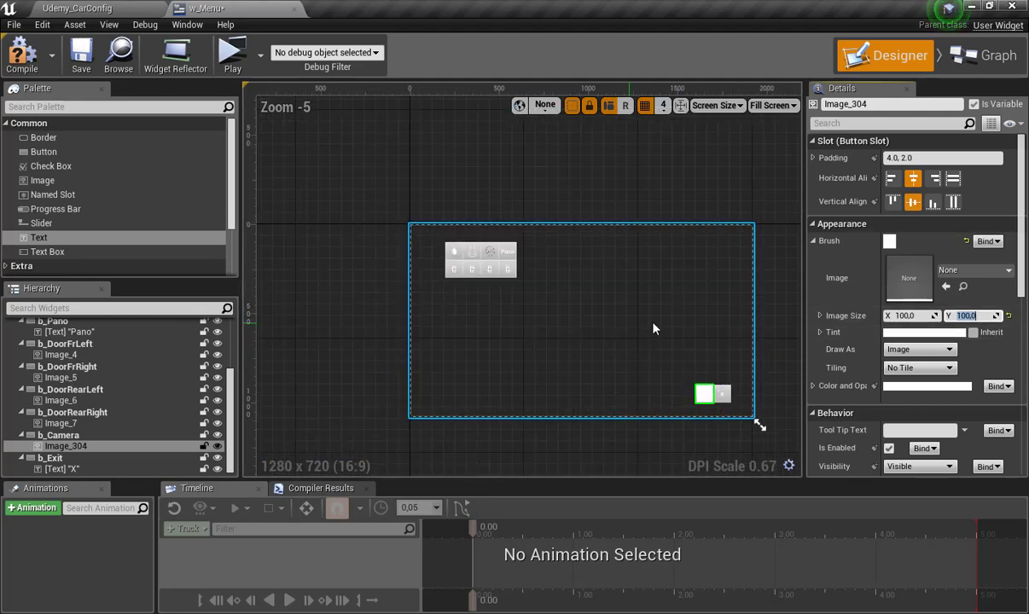
pyautogui.moveTo(653, 328); pyautogui.dragTo(575, 299, button='right')
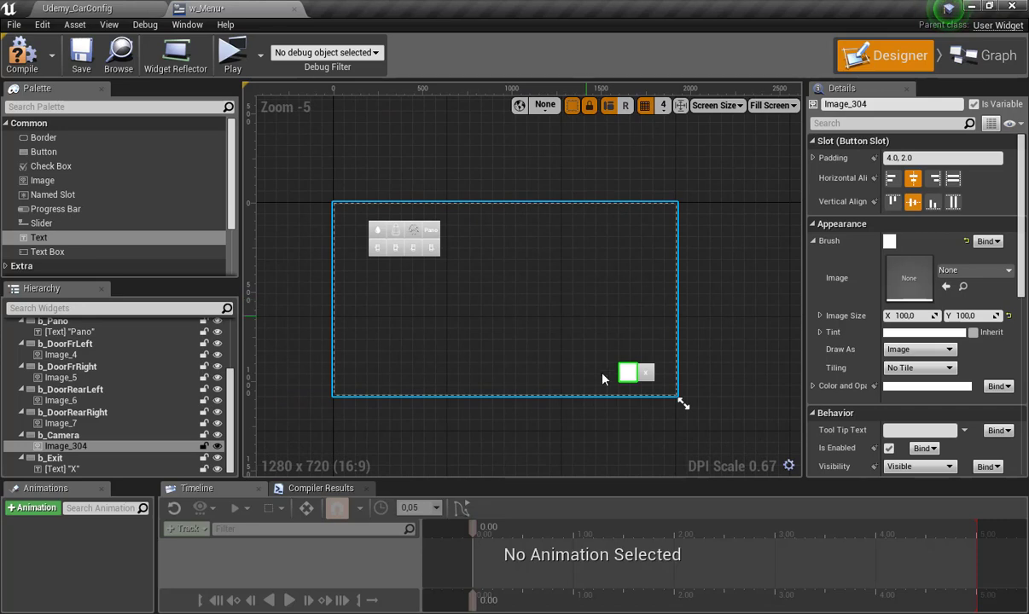
pyautogui.scroll(1, 615, 369)
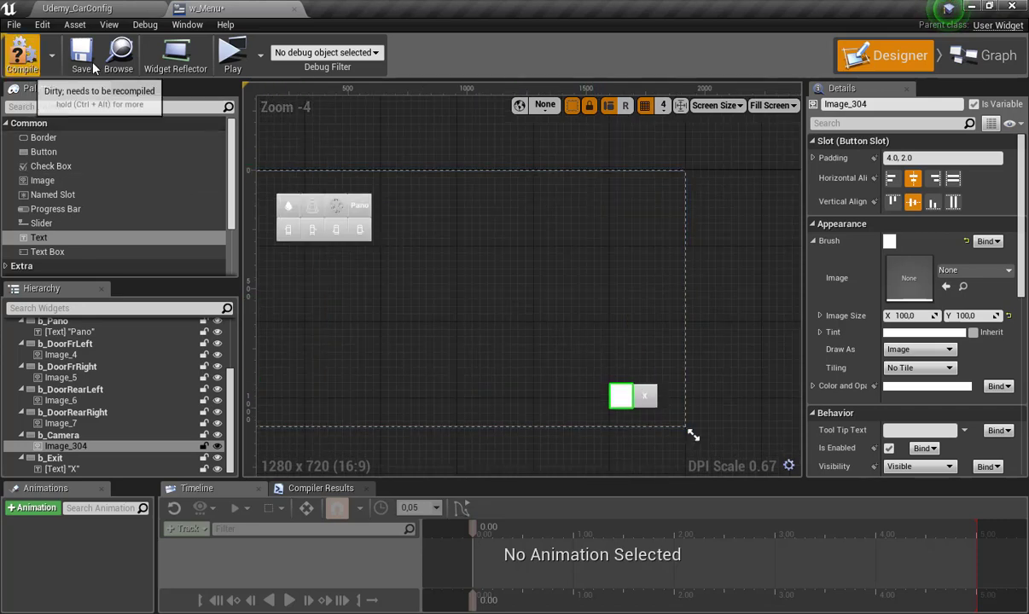
pyautogui.scroll(-1, 621, 393)
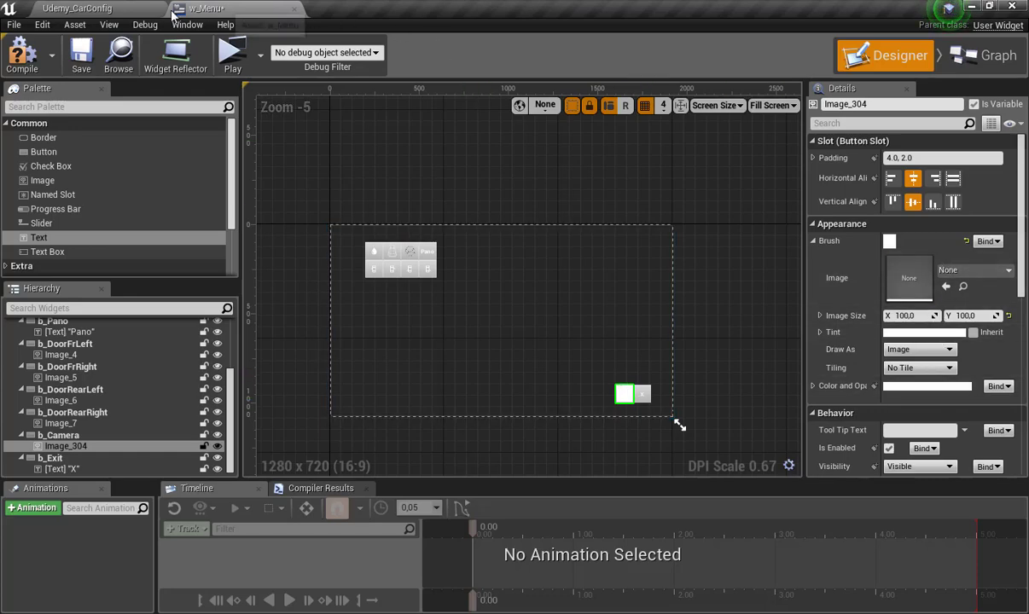
# Assign the selected video_camera-512 texture as the b_Camera image's brush
pyautogui.click(137, 10)
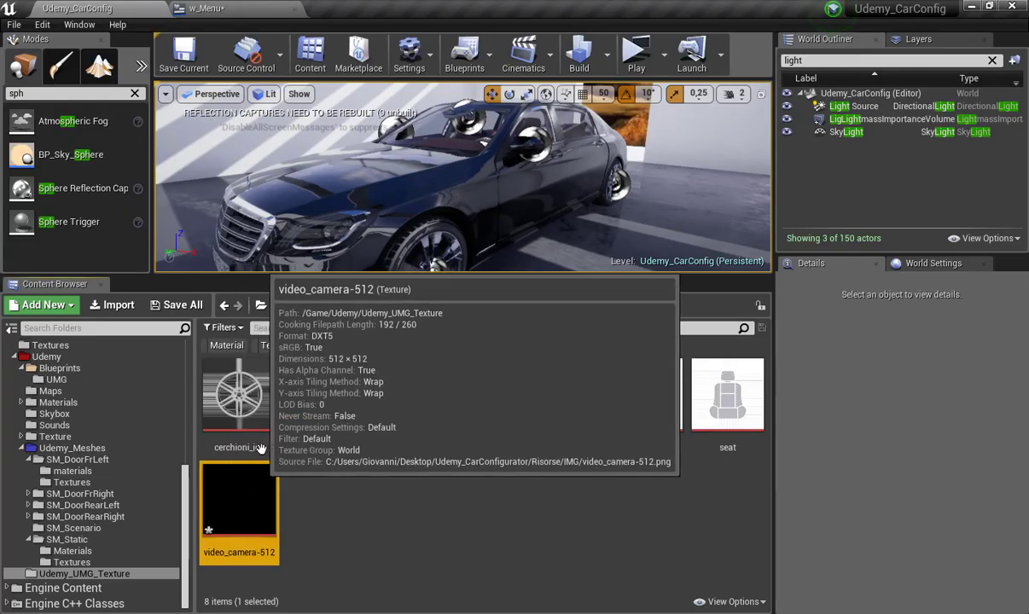
pyautogui.click(226, 9)
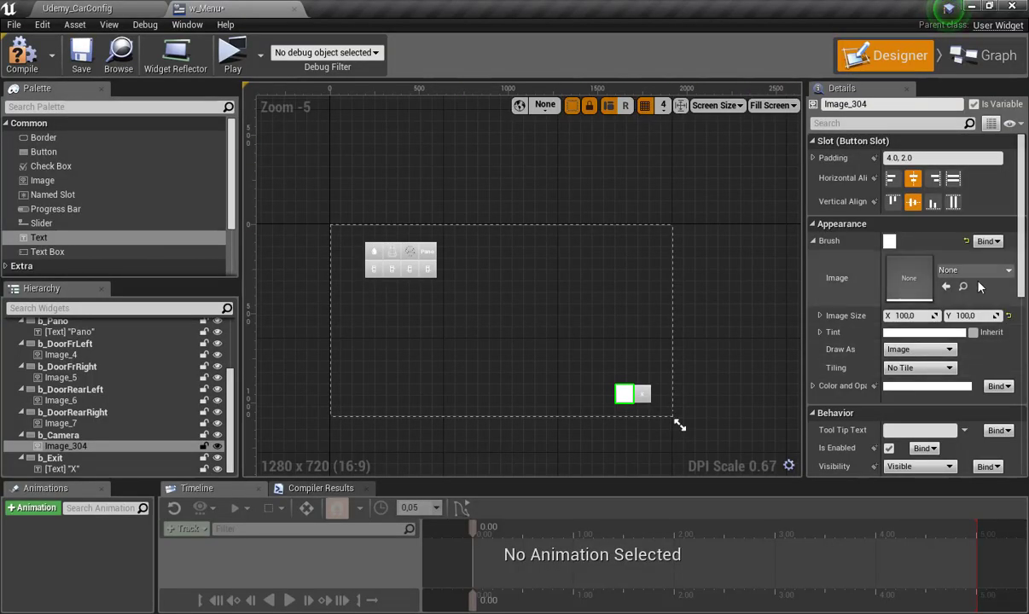
pyautogui.click(945, 286)
pyautogui.scroll(1, 616, 390)
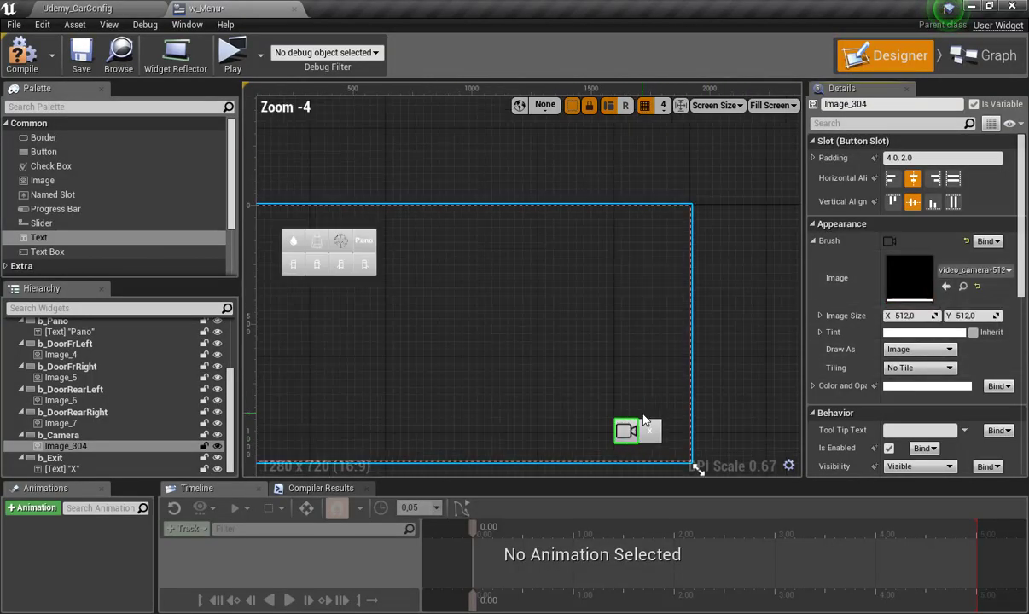
pyautogui.scroll(1, 644, 420)
pyautogui.moveTo(441, 276)
pyautogui.mouseDown(button='right')
pyautogui.moveTo(530, 231)
pyautogui.moveTo(571, 264)
pyautogui.mouseUp(button='right')
pyautogui.scroll(-1, 574, 329)
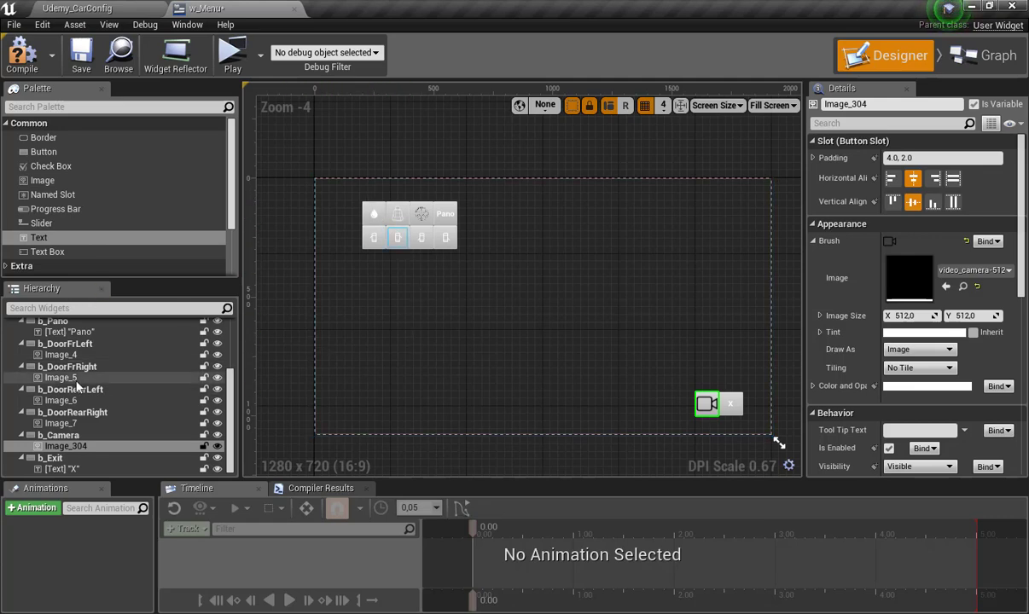
# Select b_materials and expand its Style settings down to the Hovered state
pyautogui.scroll(2, 105, 361)
pyautogui.scroll(3, 111, 362)
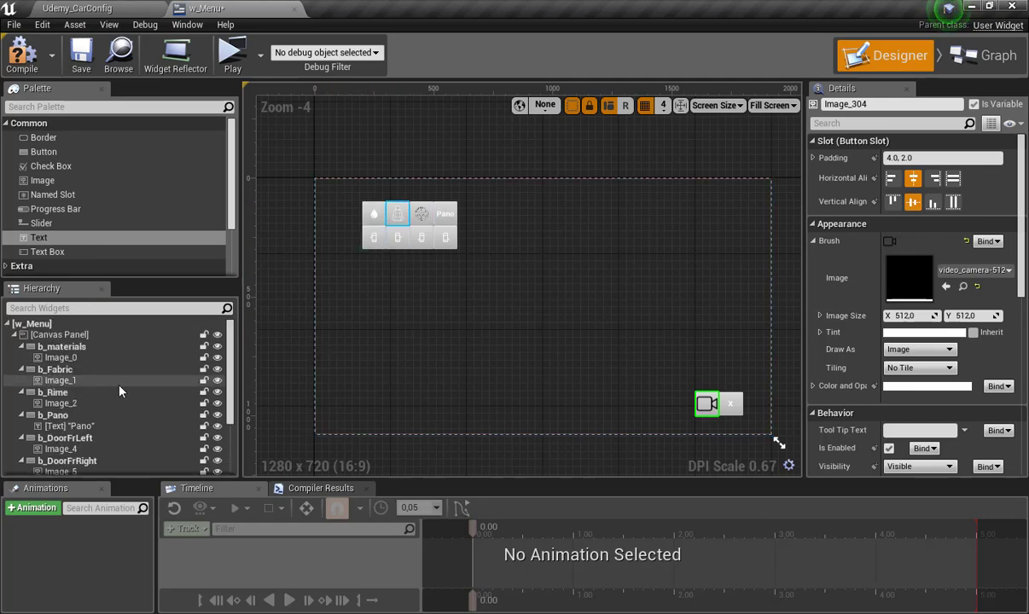
pyautogui.click(64, 346)
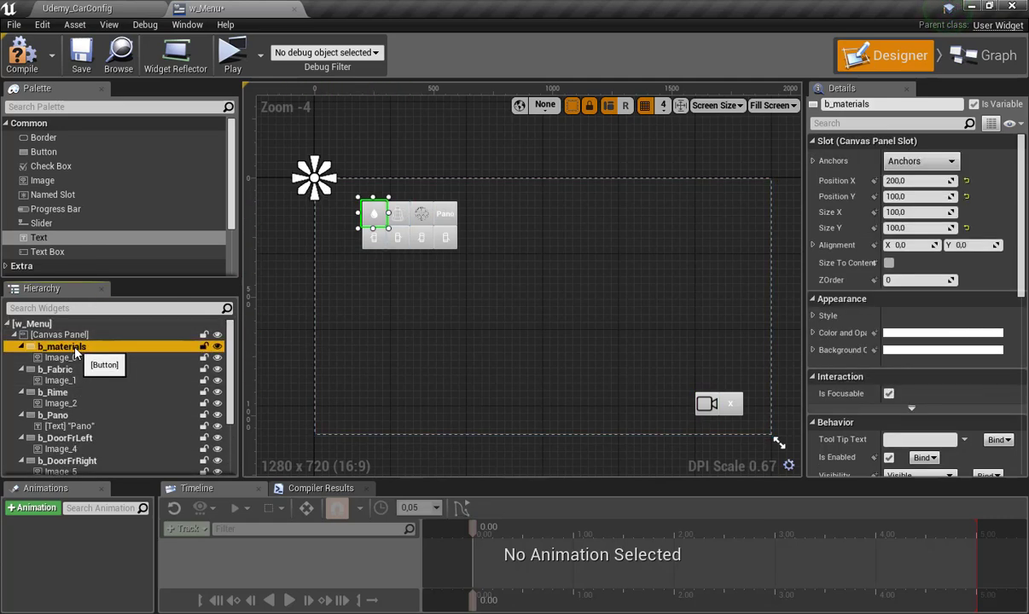
pyautogui.click(820, 315)
pyautogui.scroll(1, 361, 220)
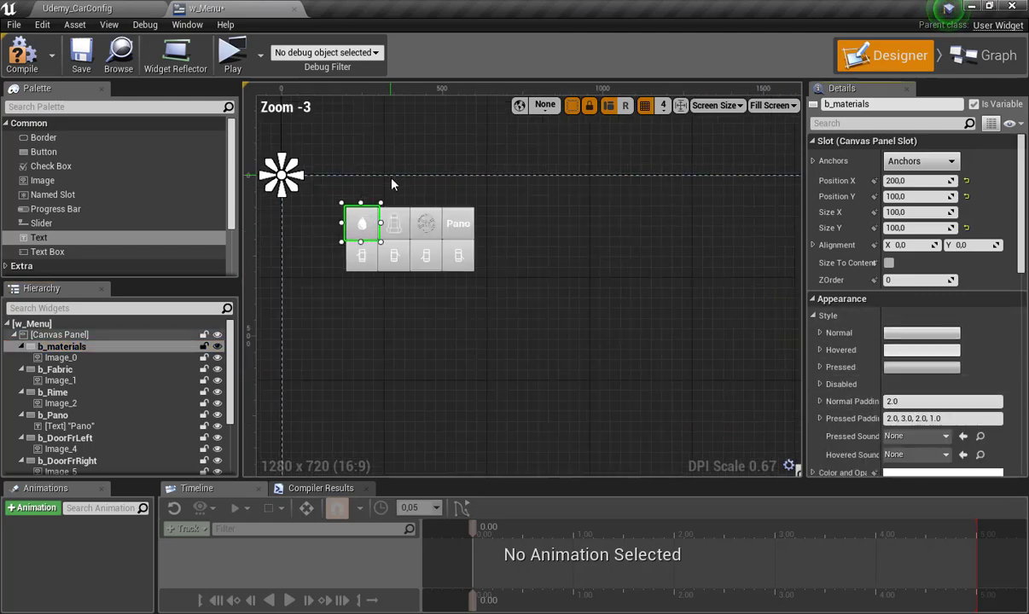
pyautogui.scroll(3, 350, 222)
pyautogui.scroll(-1, 352, 226)
pyautogui.scroll(-2, 367, 241)
pyautogui.scroll(1, 371, 244)
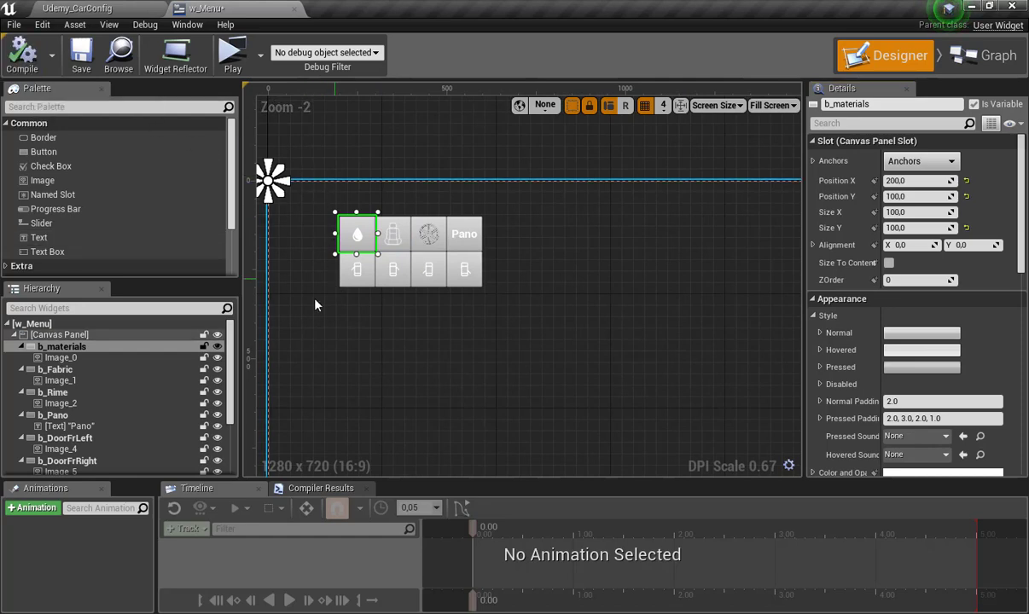
pyautogui.click(820, 333)
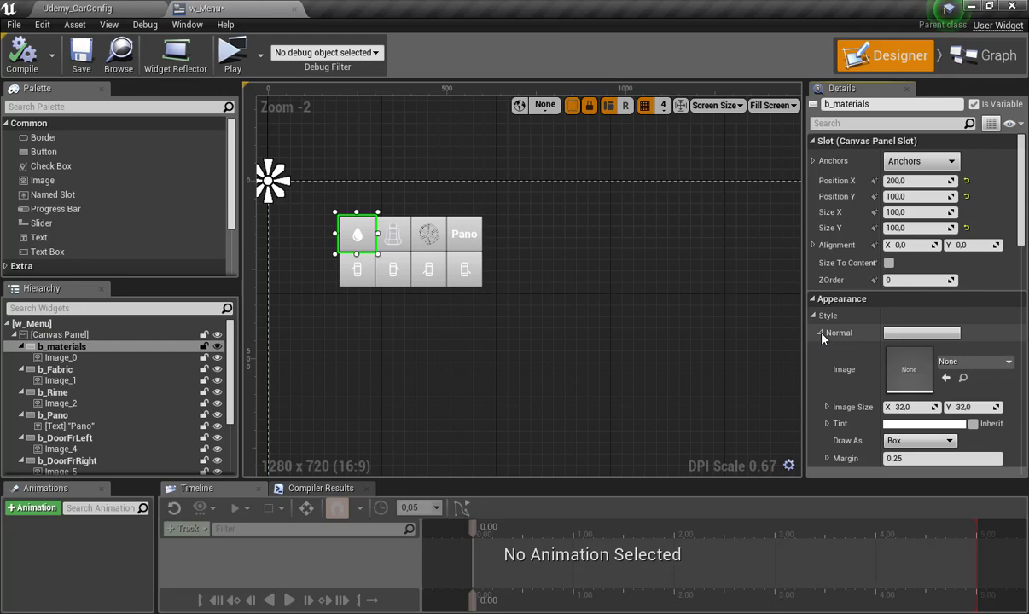
pyautogui.scroll(-2, 836, 364)
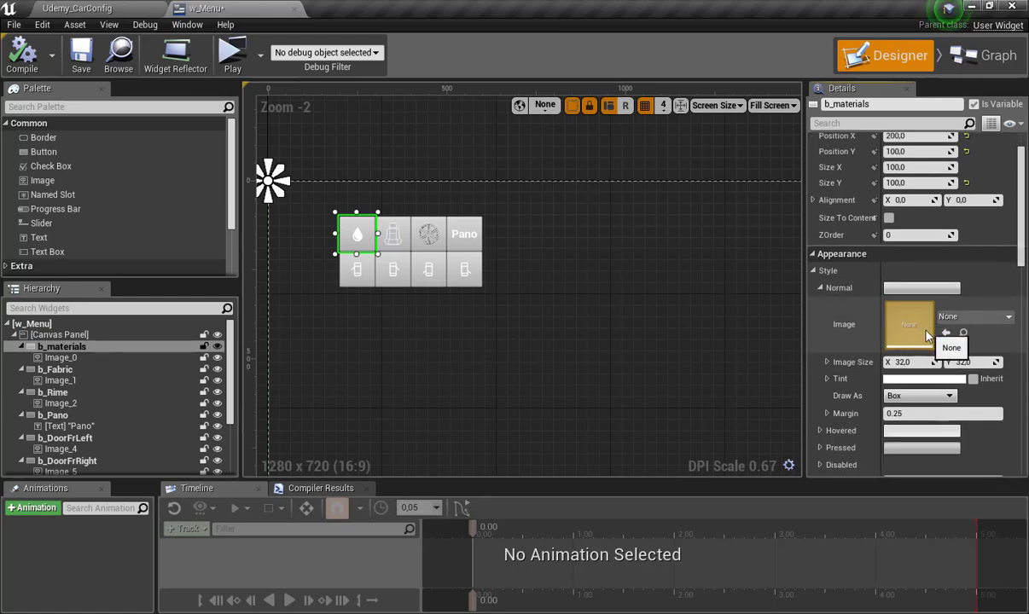
pyautogui.scroll(-2, 831, 383)
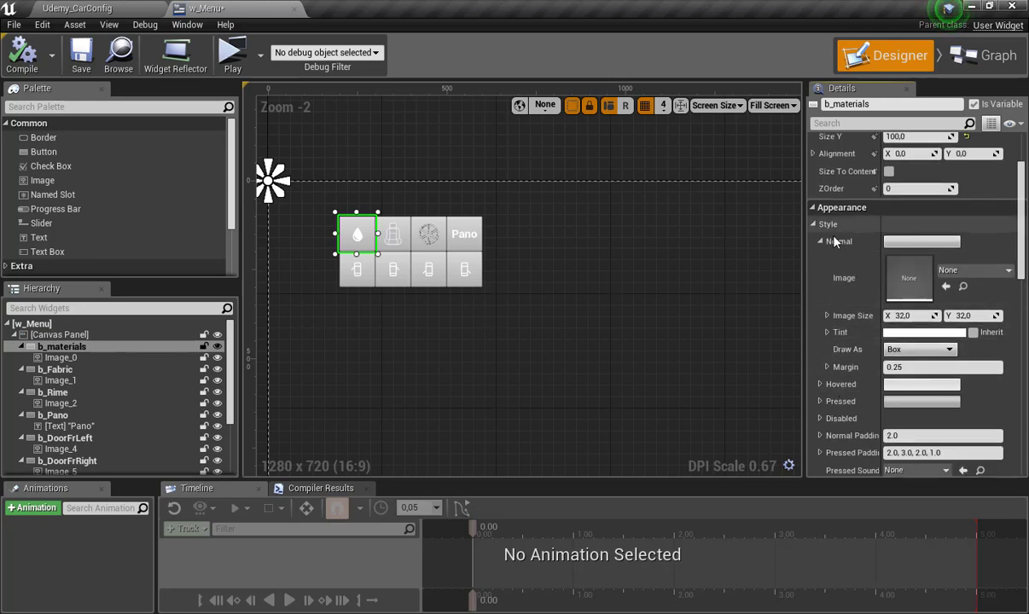
pyautogui.scroll(-1, 827, 359)
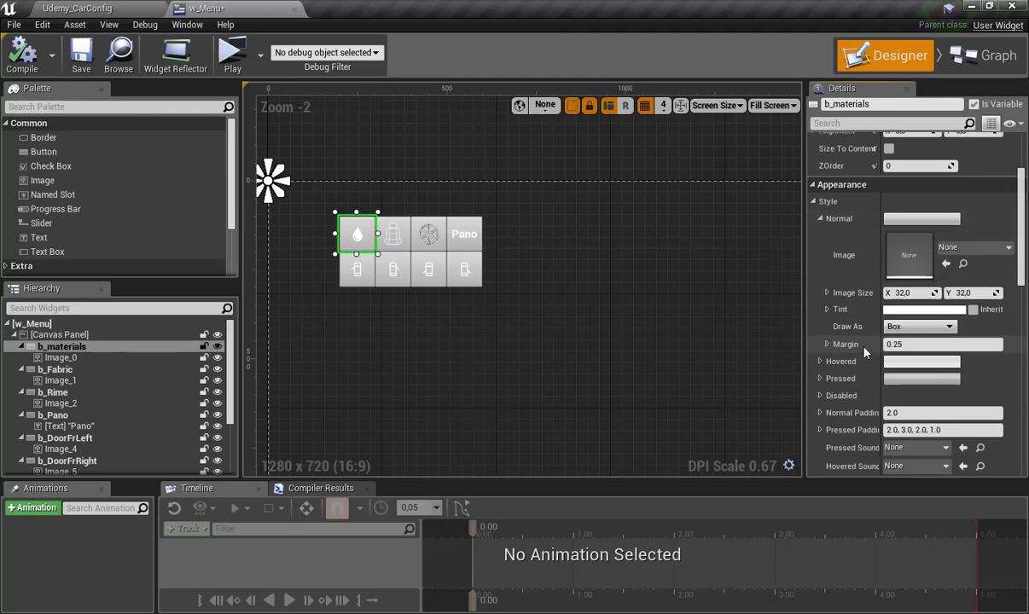
pyautogui.click(820, 361)
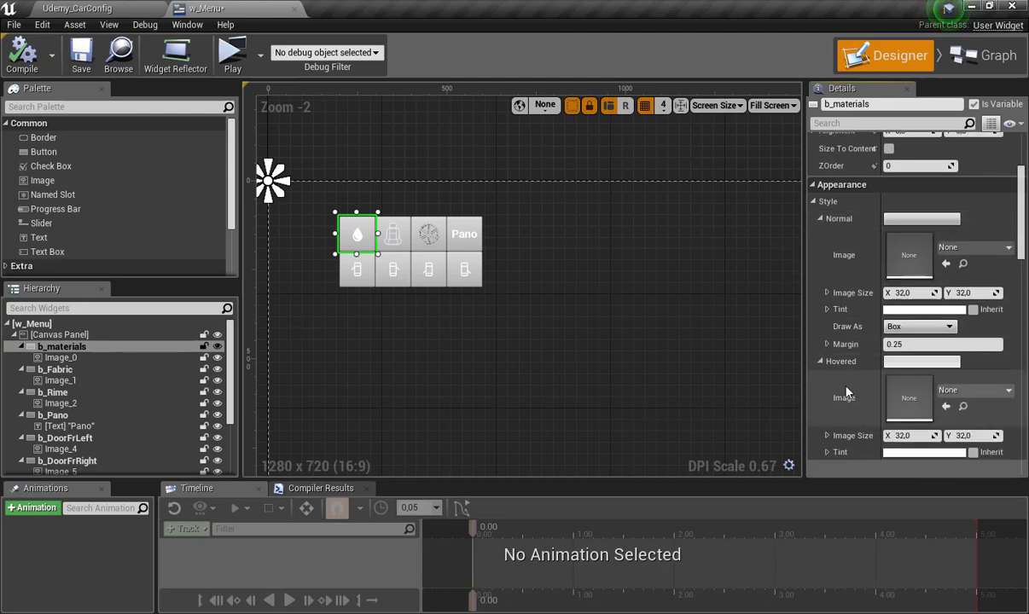
pyautogui.scroll(-2, 887, 358)
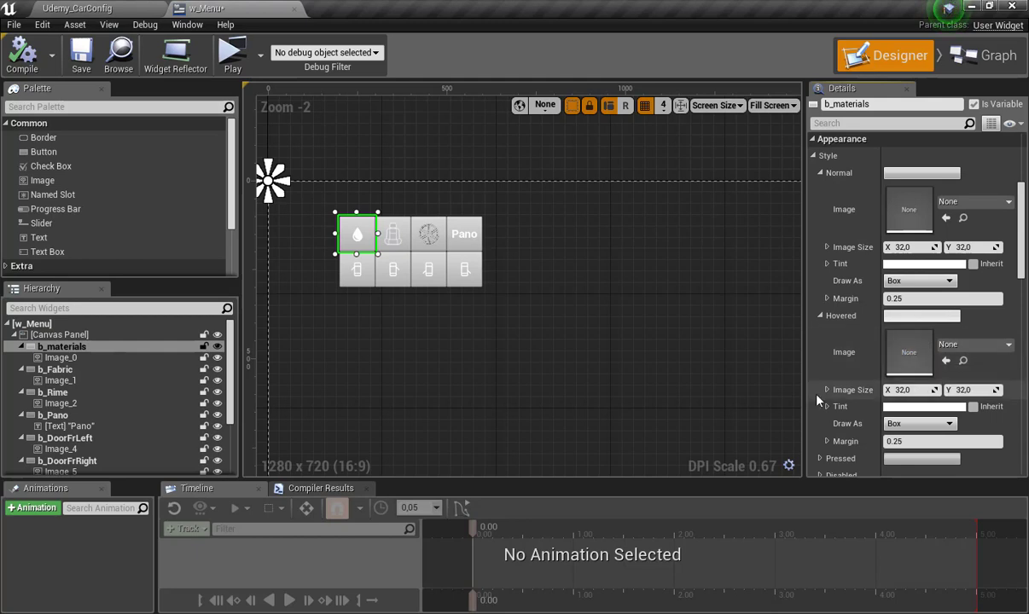
# Set the Hovered tint to a dark bluish grey (5E6376) and save it as a swatch
pyautogui.click(901, 409)
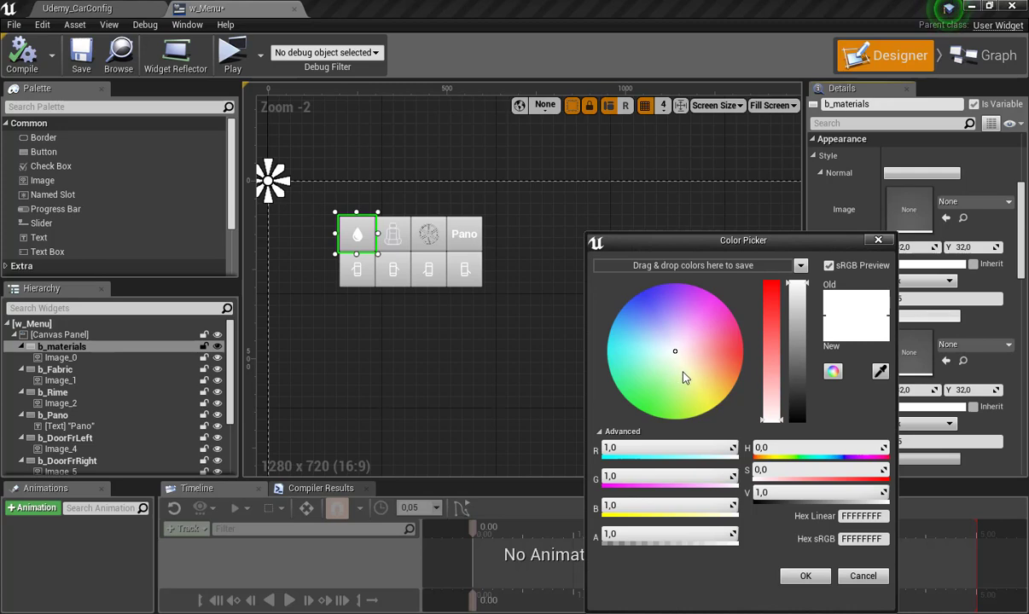
pyautogui.click(799, 384)
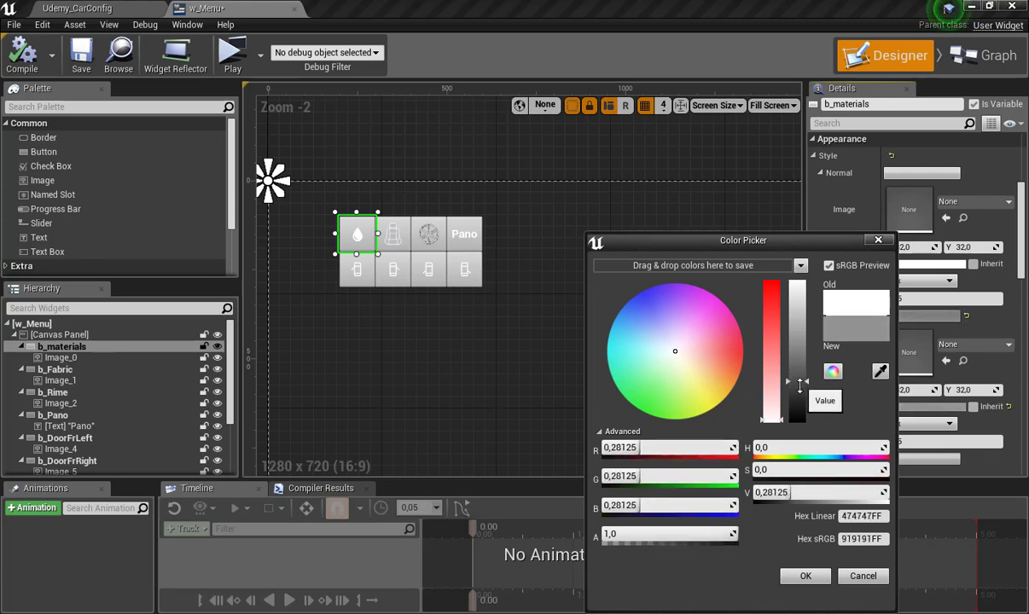
pyautogui.moveTo(799, 384); pyautogui.dragTo(799, 394)
pyautogui.moveTo(666, 345); pyautogui.dragTo(657, 333)
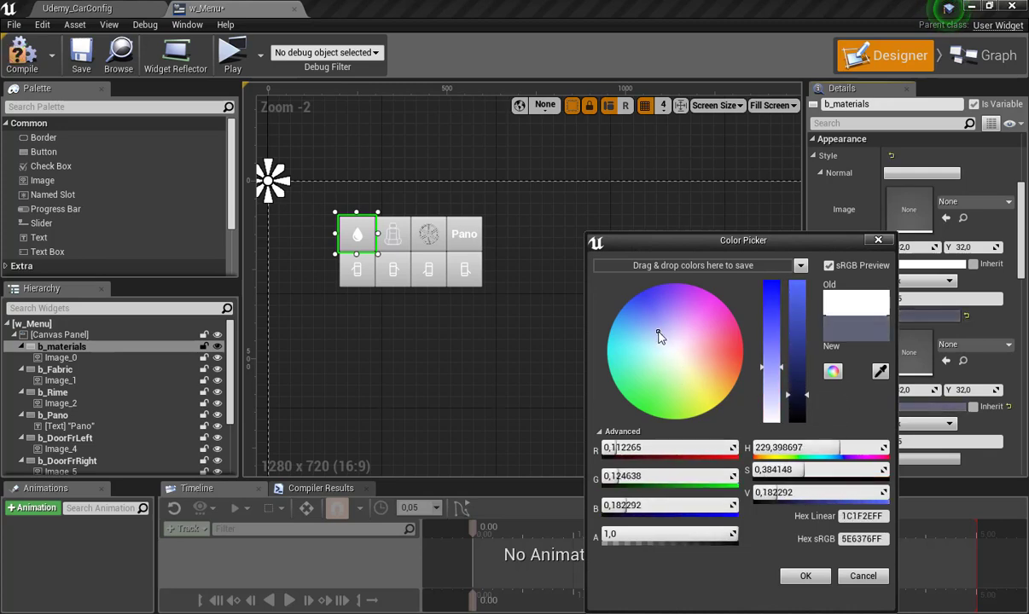
pyautogui.moveTo(840, 327); pyautogui.dragTo(730, 300)
pyautogui.moveTo(653, 271); pyautogui.dragTo(654, 270)
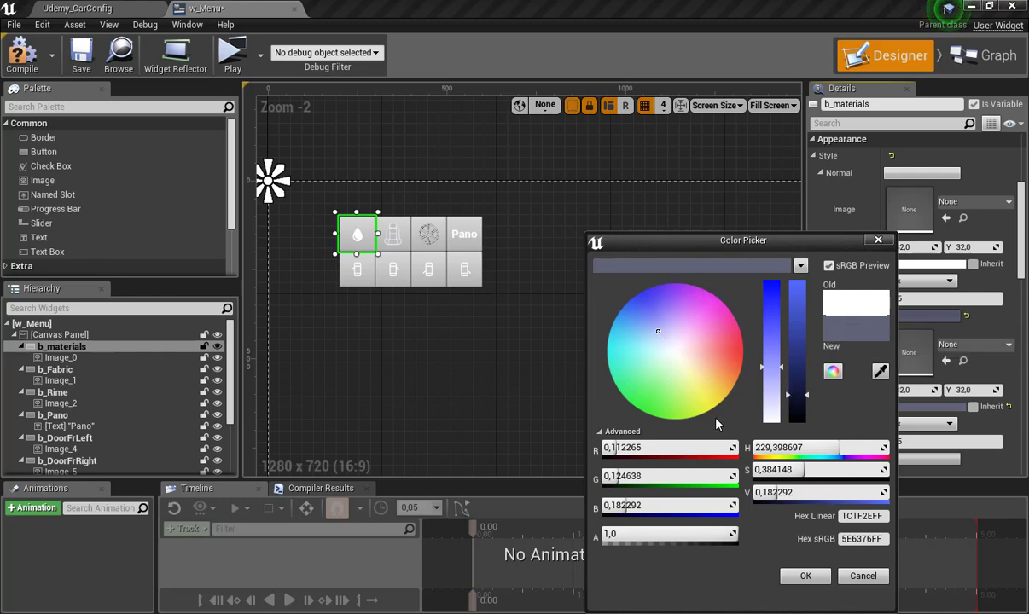
pyautogui.click(807, 577)
pyautogui.scroll(-2, 928, 343)
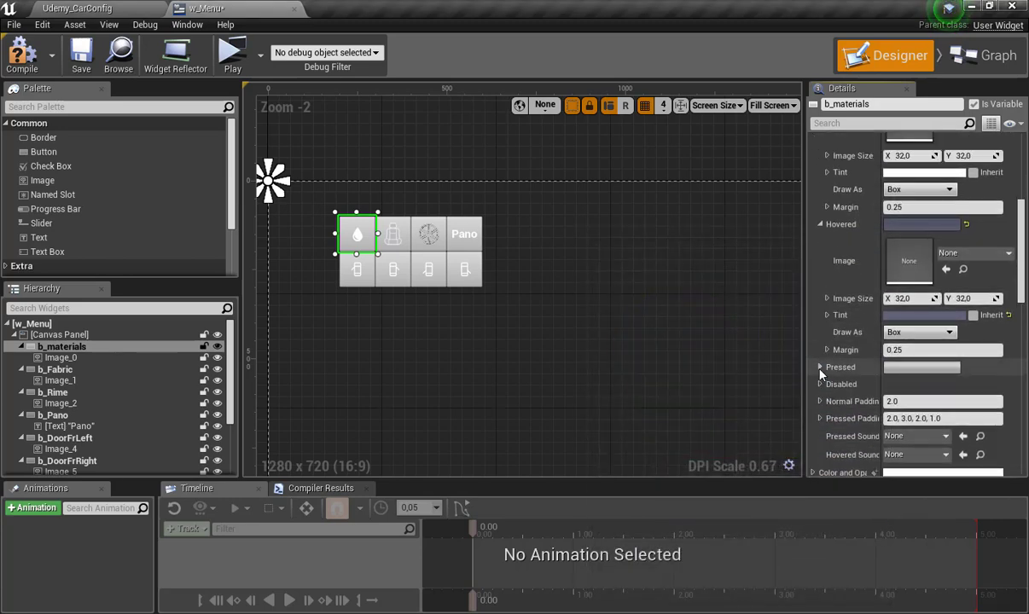
# Give the b_materials button's Pressed state a pink tint
pyautogui.click(819, 367)
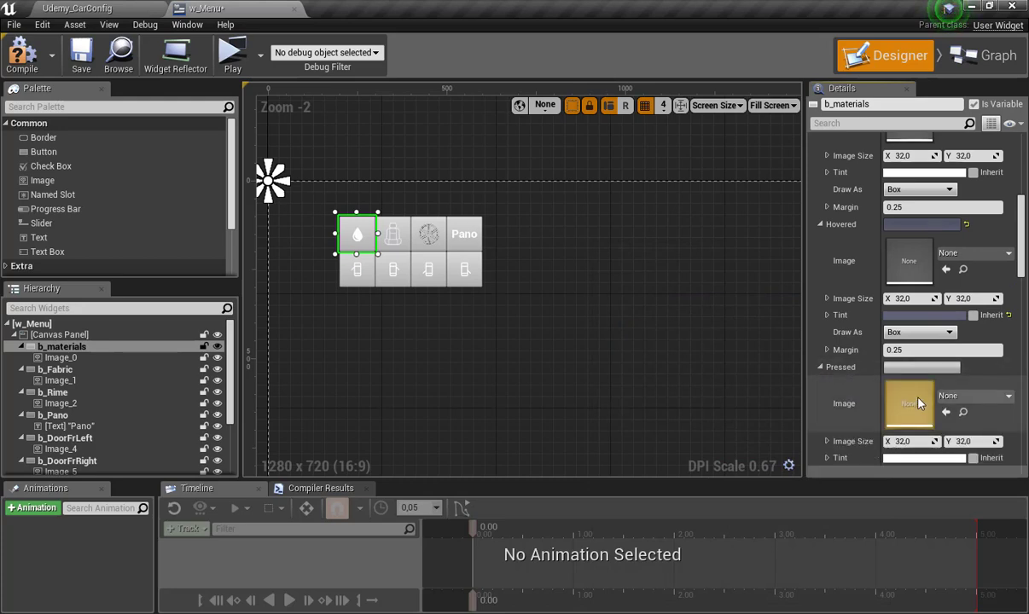
pyautogui.scroll(-1, 864, 374)
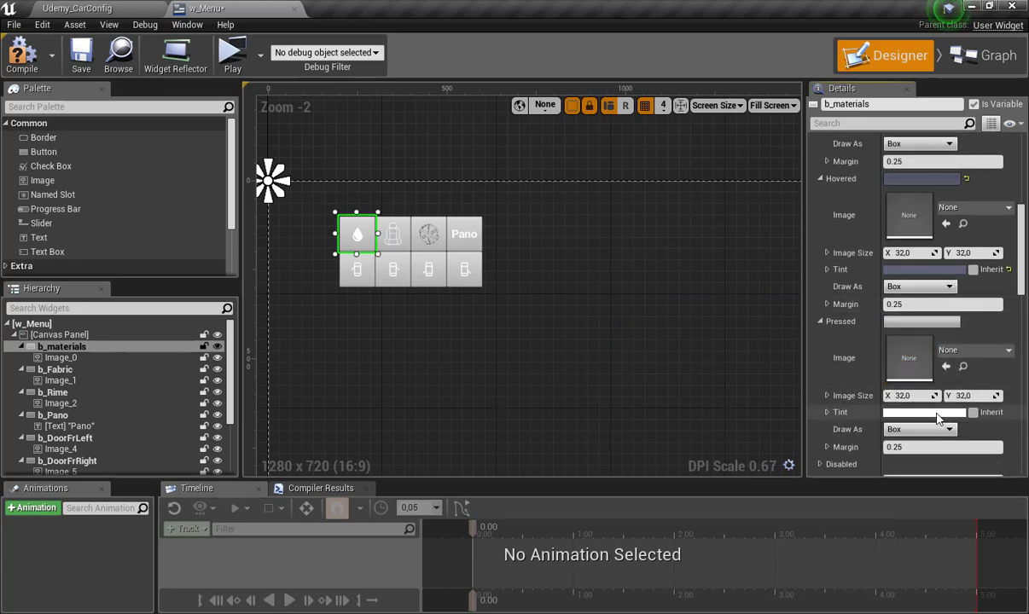
pyautogui.click(937, 416)
pyautogui.moveTo(735, 352); pyautogui.dragTo(745, 339)
pyautogui.click(843, 317)
pyautogui.moveTo(843, 317)
pyautogui.mouseDown()
pyautogui.moveTo(843, 336)
pyautogui.moveTo(812, 315)
pyautogui.mouseUp()
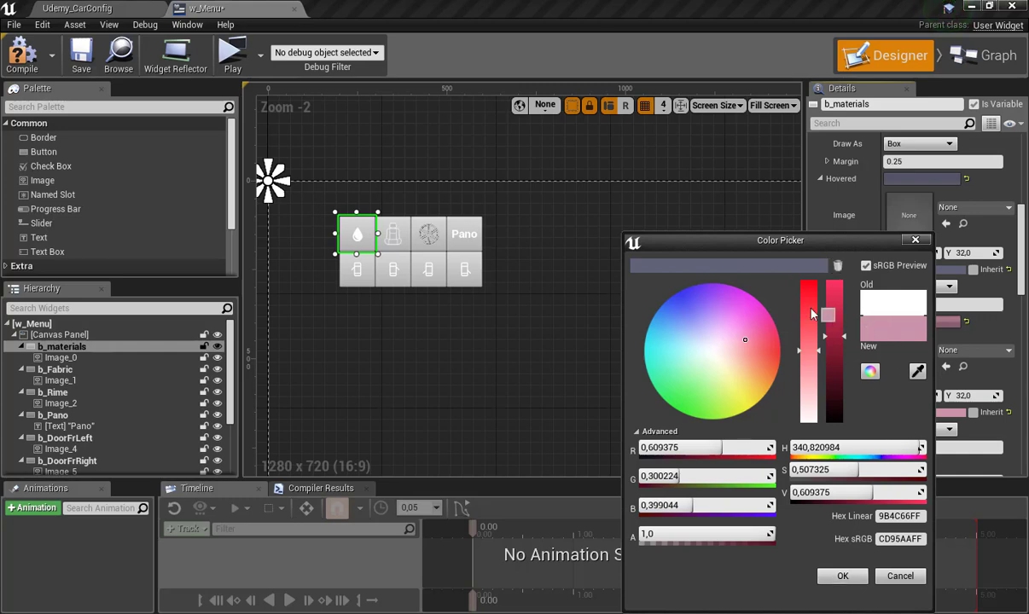
pyautogui.click(842, 576)
# Set the button's Disabled tint to dark grey (sRGB 8A8A8A)
pyautogui.scroll(-2, 855, 294)
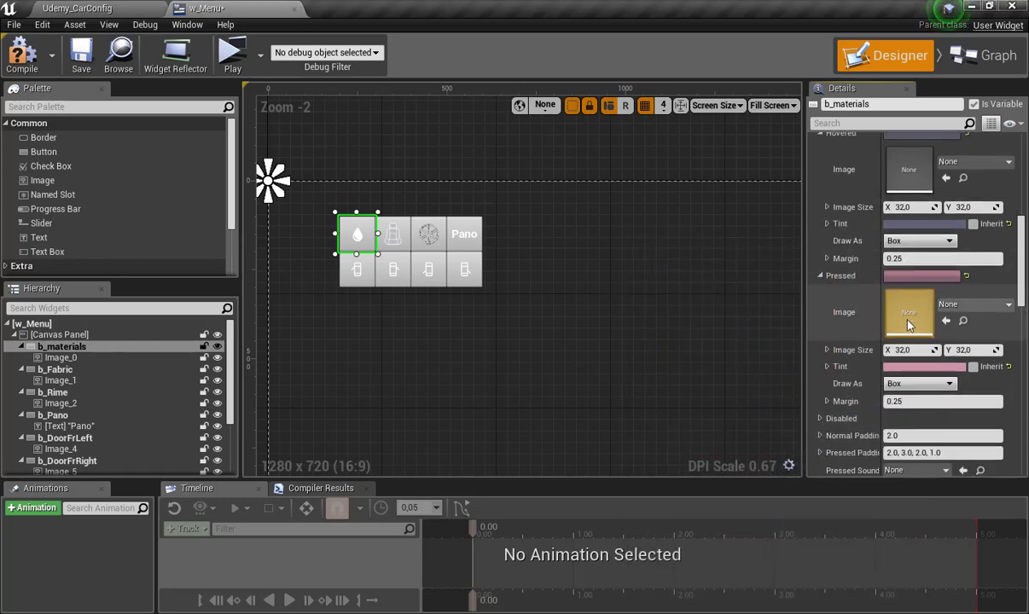
pyautogui.scroll(-1, 855, 300)
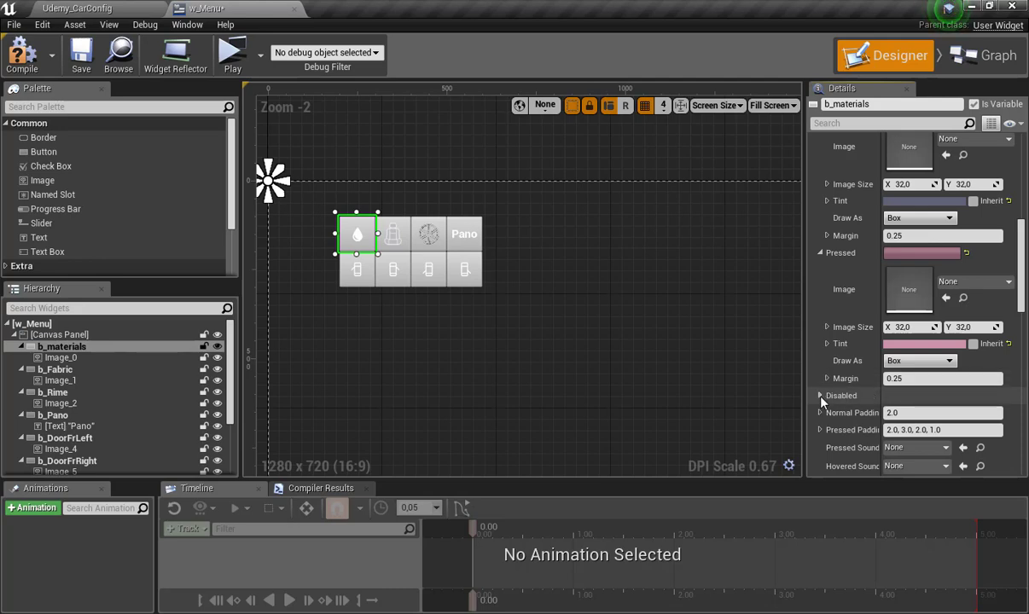
pyautogui.click(820, 396)
pyautogui.scroll(-4, 907, 369)
pyautogui.scroll(-1, 908, 371)
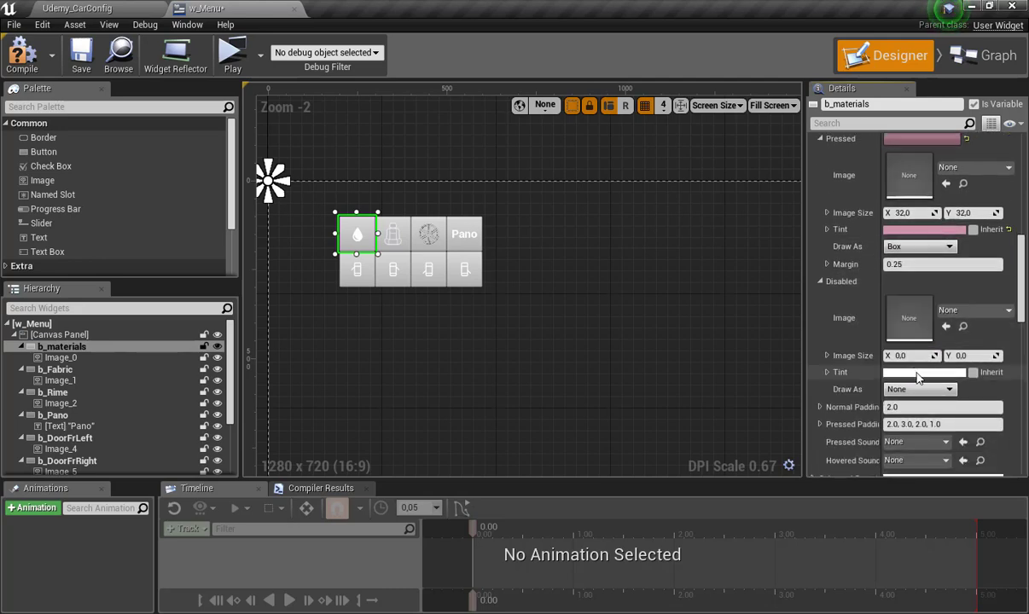
pyautogui.click(918, 375)
pyautogui.moveTo(815, 285); pyautogui.dragTo(821, 385)
pyautogui.moveTo(873, 329); pyautogui.dragTo(799, 267)
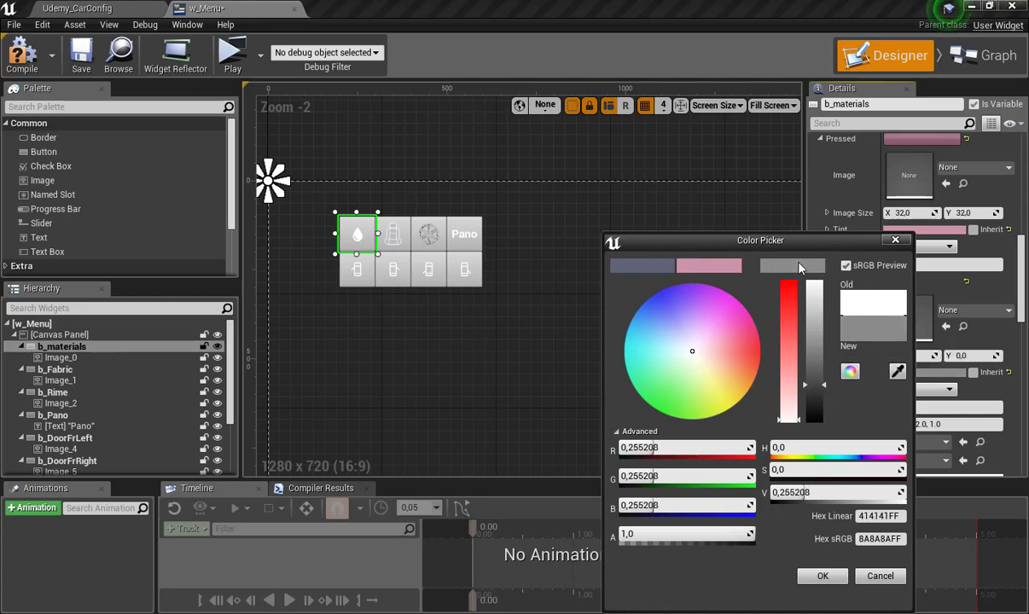
pyautogui.click(830, 579)
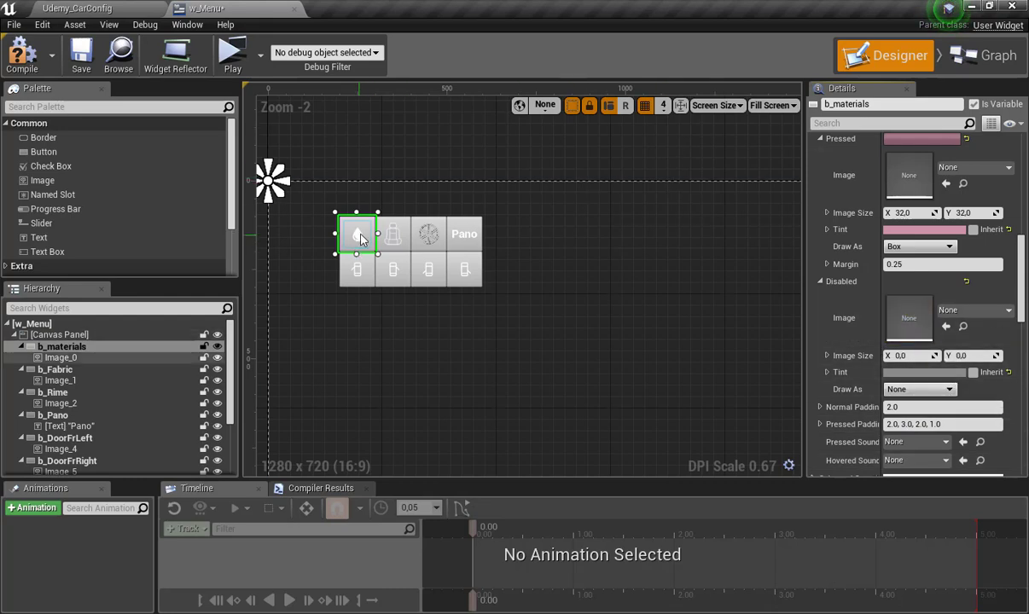
# Select b_Fabric and set its Hovered tint to the saved grey-blue swatch
pyautogui.click(70, 372)
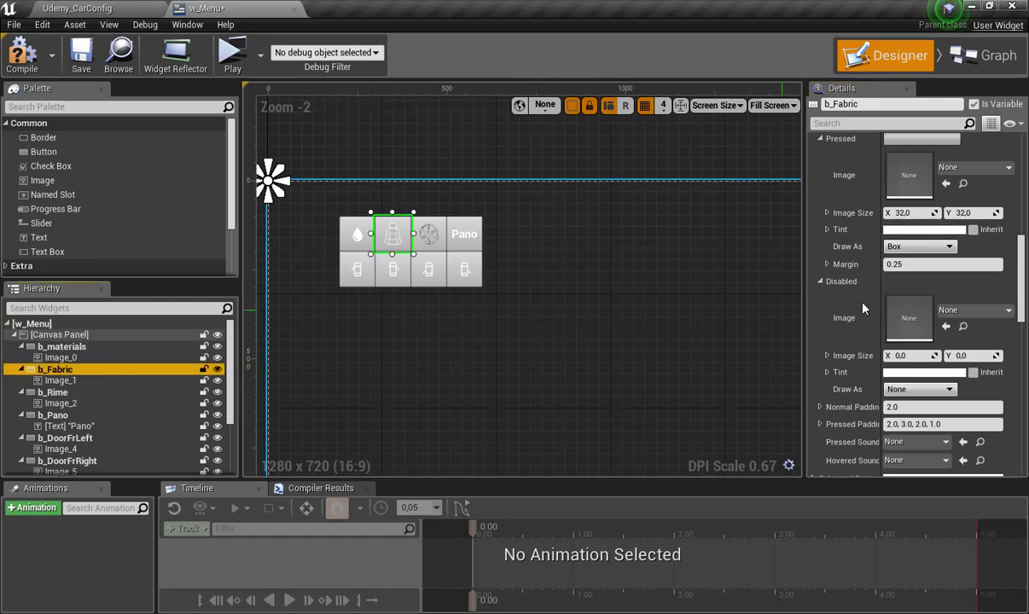
pyautogui.scroll(1, 886, 283)
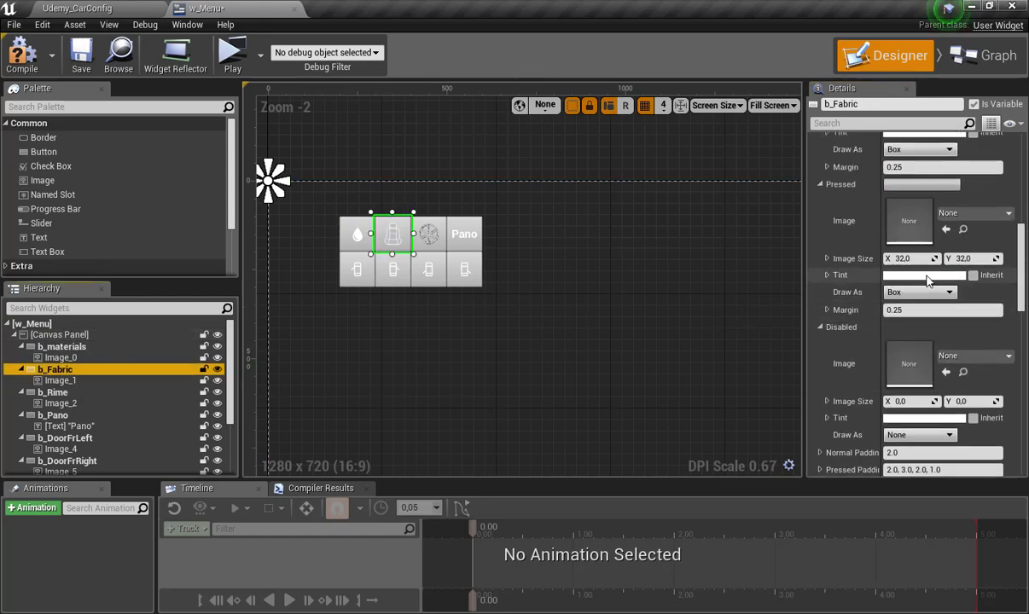
pyautogui.scroll(2, 936, 275)
pyautogui.scroll(1, 930, 269)
pyautogui.scroll(1, 913, 252)
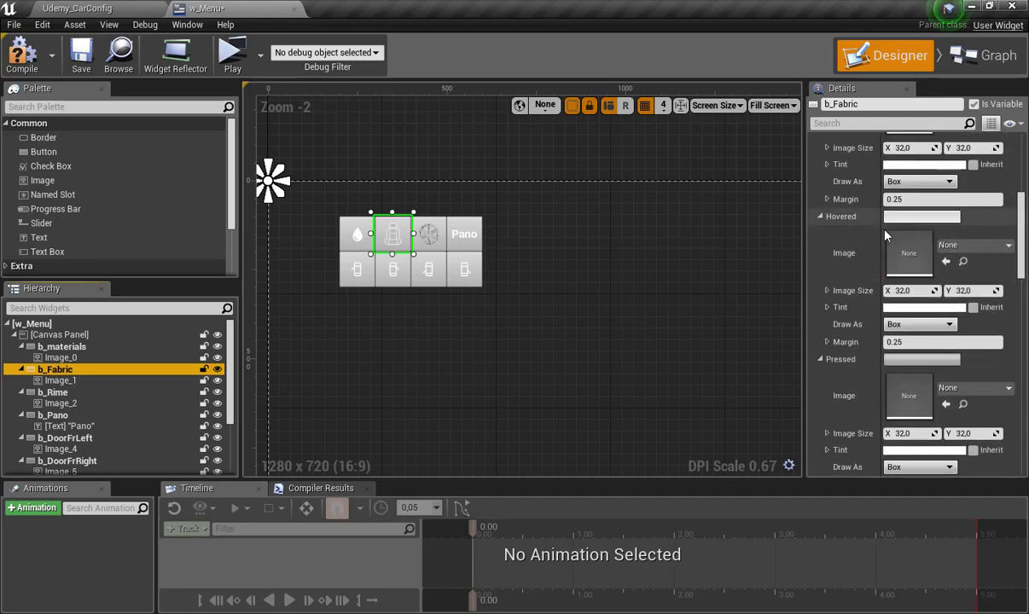
pyautogui.scroll(2, 901, 241)
pyautogui.scroll(1, 901, 241)
pyautogui.scroll(-2, 913, 281)
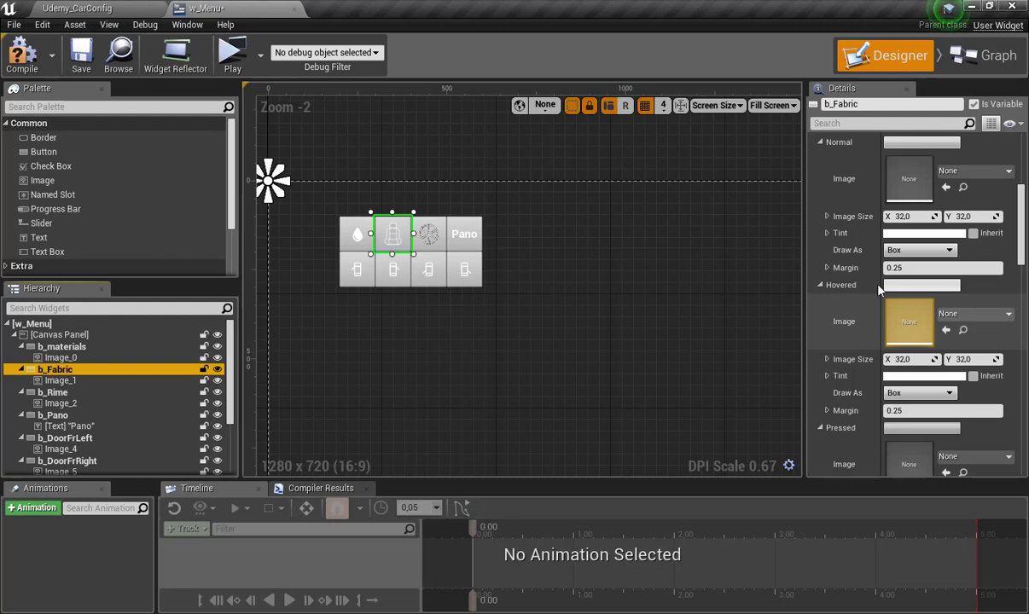
pyautogui.scroll(-1, 908, 314)
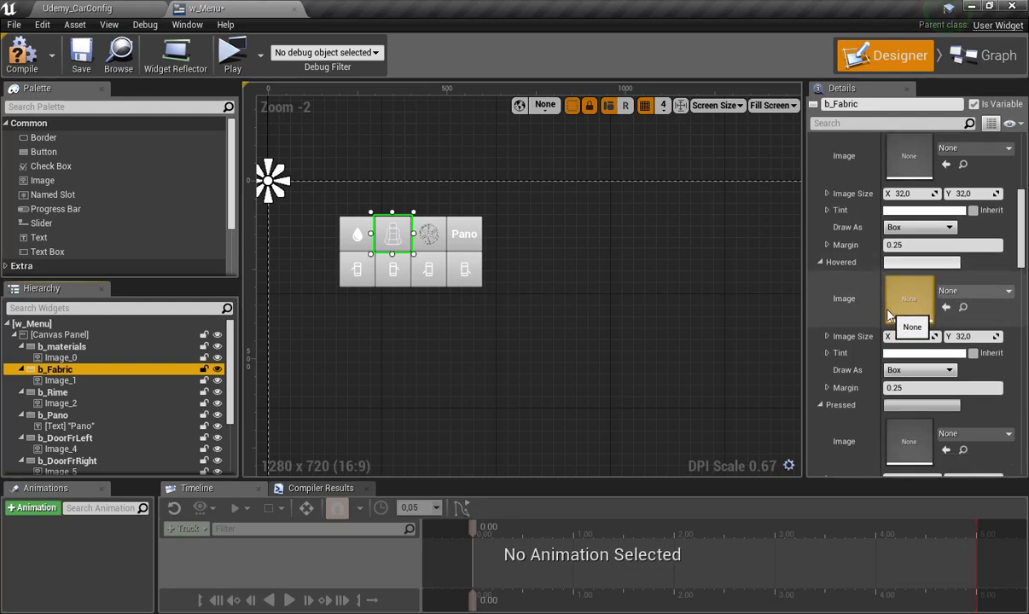
pyautogui.click(911, 353)
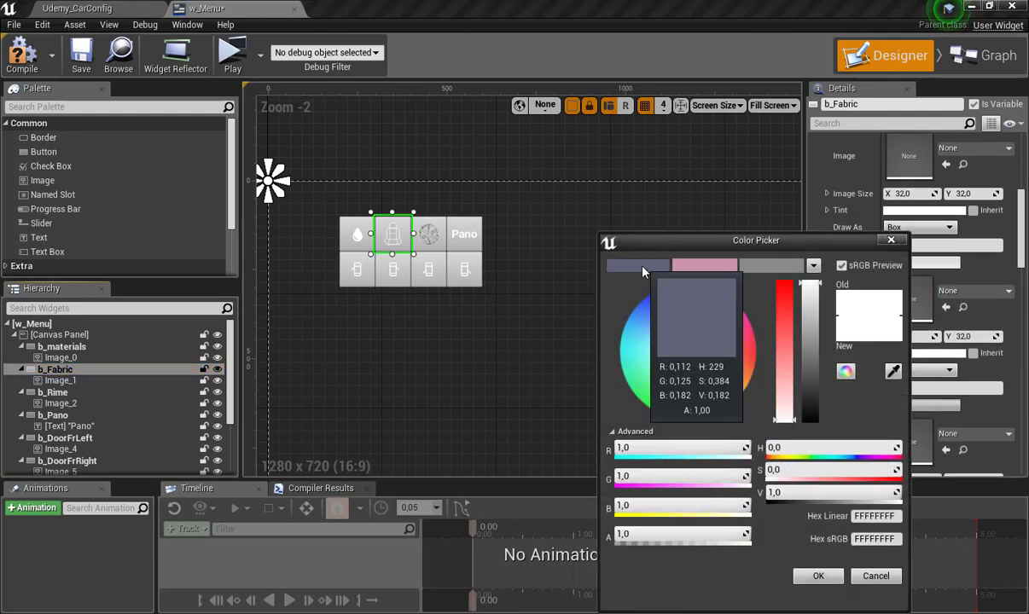
pyautogui.click(644, 265)
pyautogui.click(818, 576)
# Set b_Fabric's Pressed tint to the saved pink swatch
pyautogui.scroll(-2, 936, 317)
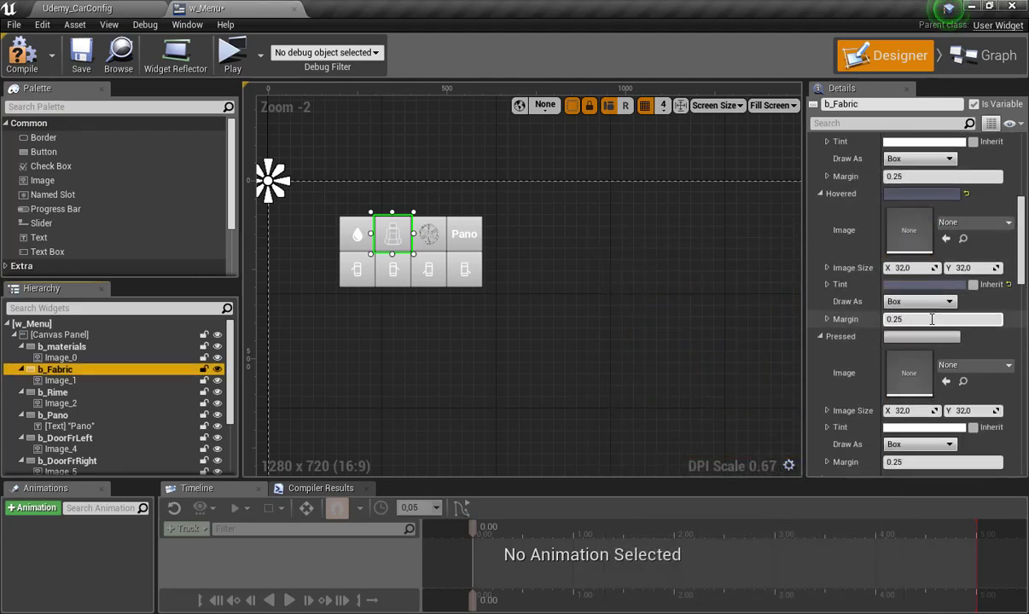
pyautogui.scroll(-2, 935, 333)
pyautogui.scroll(-1, 931, 367)
pyautogui.click(928, 382)
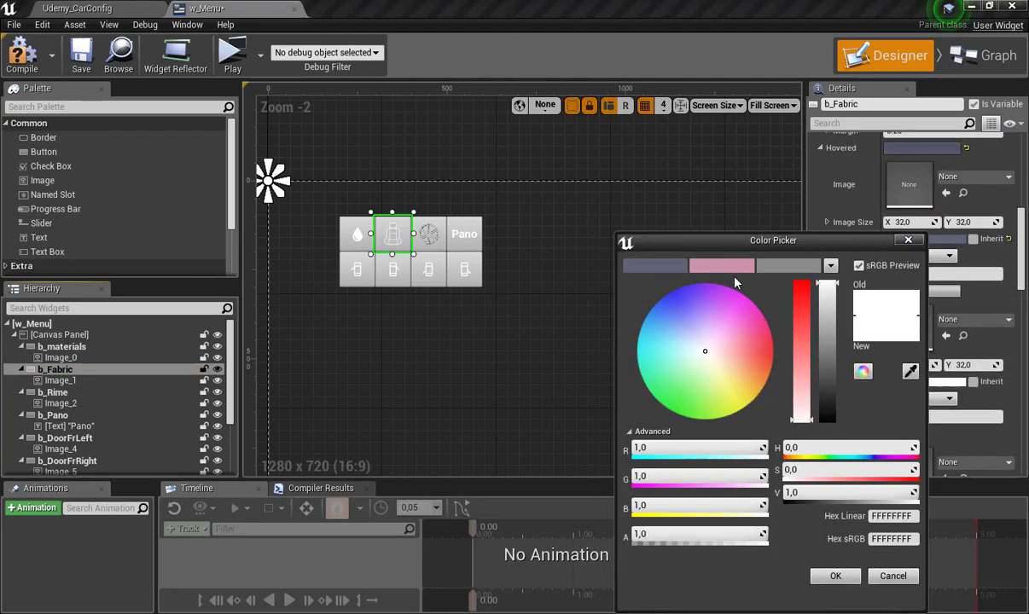
pyautogui.click(720, 266)
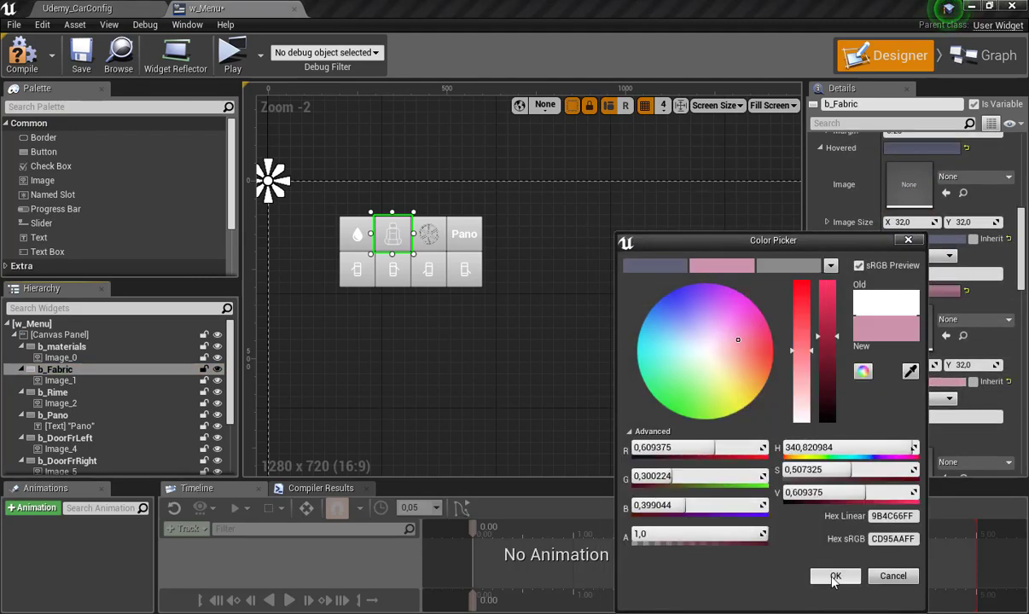
pyautogui.click(835, 576)
# Set b_Fabric's Disabled tint to the saved grey swatch, then select b_Rime
pyautogui.scroll(-2, 949, 365)
pyautogui.scroll(-2, 949, 367)
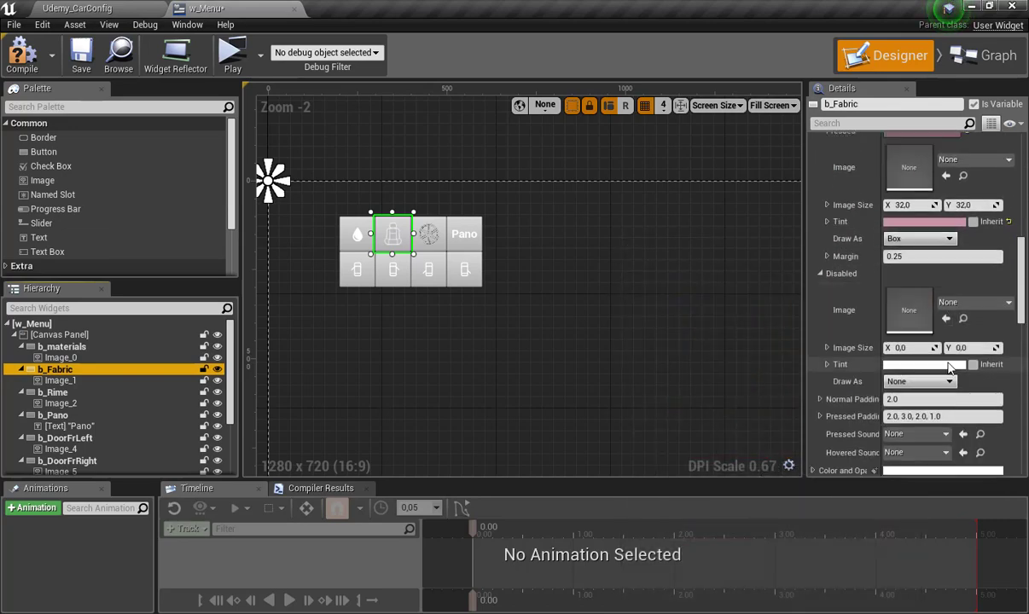
pyautogui.click(947, 365)
pyautogui.click(806, 265)
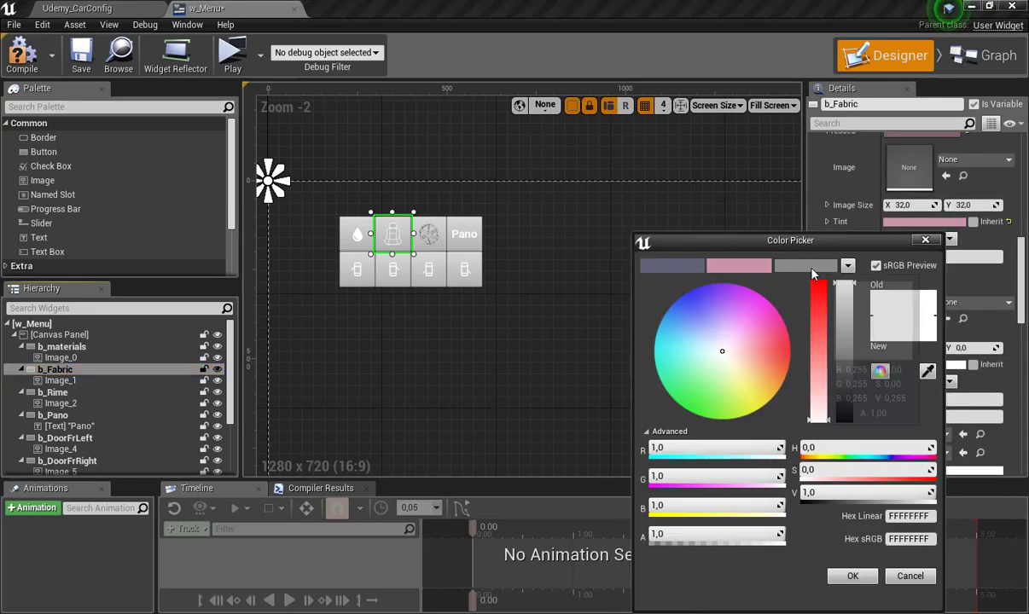
pyautogui.click(855, 576)
pyautogui.scroll(-1, 950, 324)
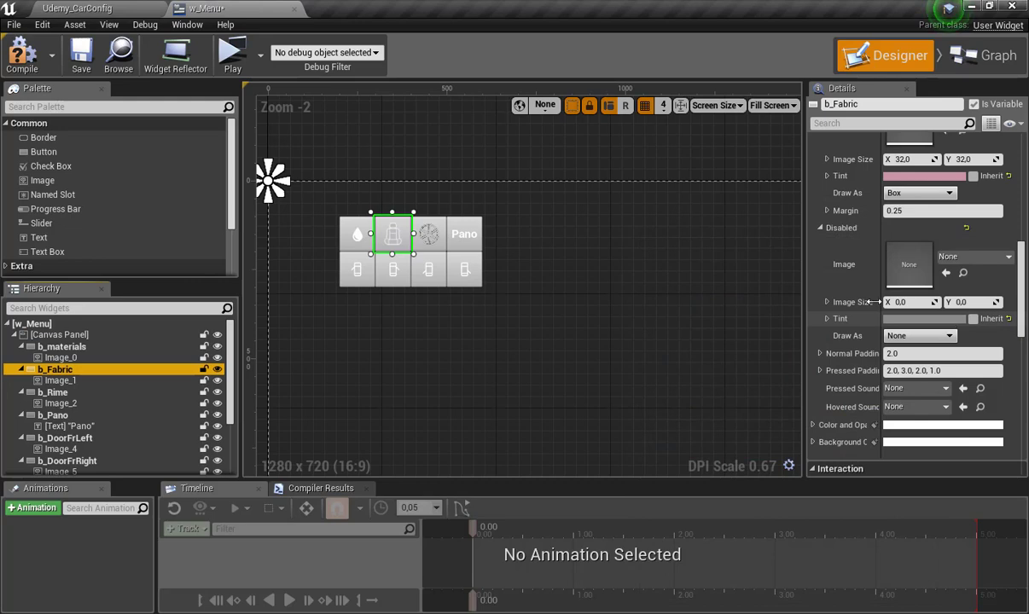
pyautogui.click(58, 393)
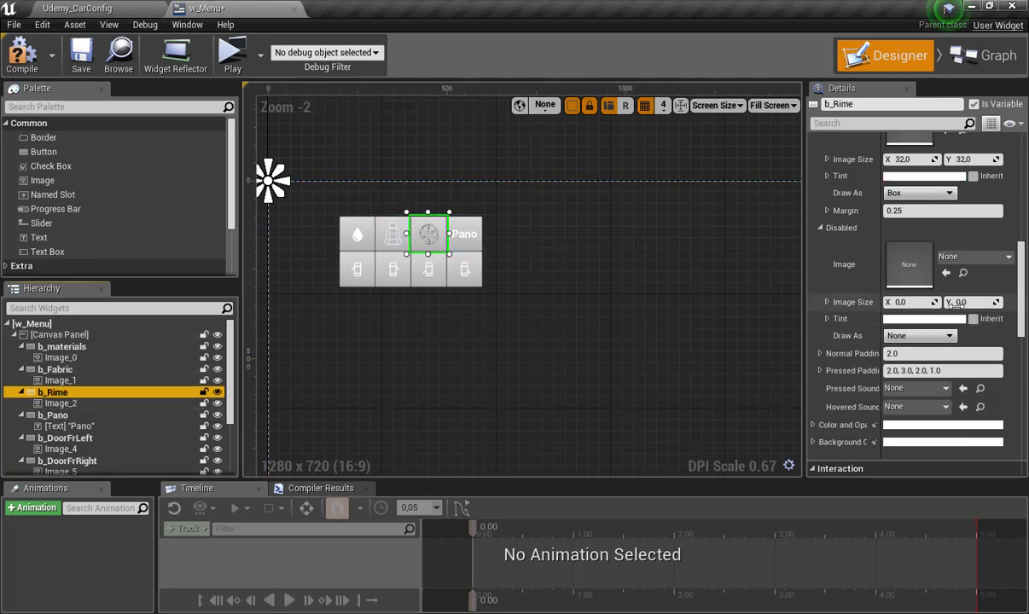
# Zoom out and pan the Designer until the full 1280x720 w_Menu canvas is visible
pyautogui.scroll(2, 907, 288)
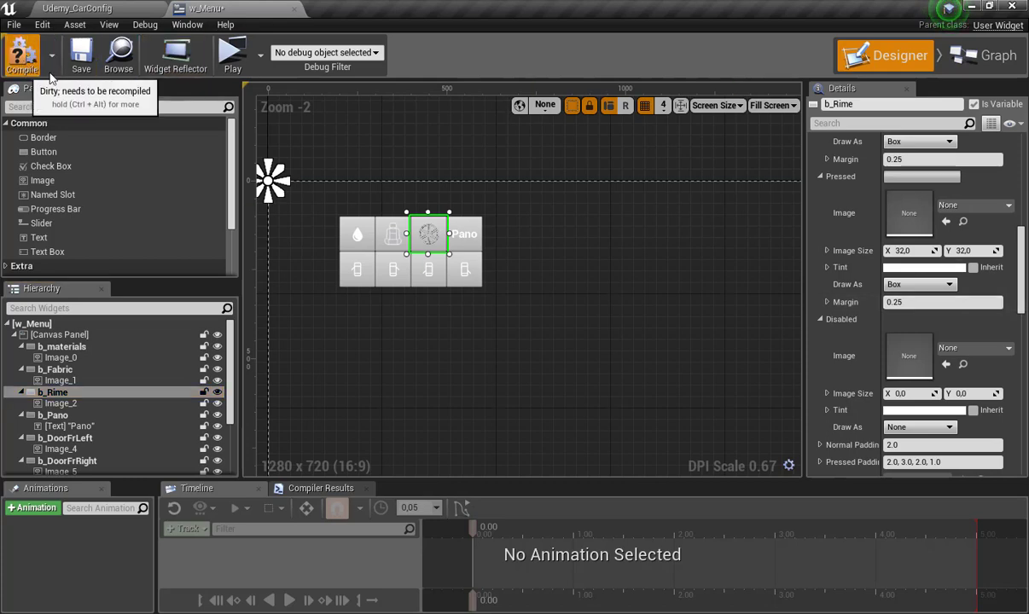
pyautogui.scroll(-2, 335, 303)
pyautogui.scroll(-2, 518, 338)
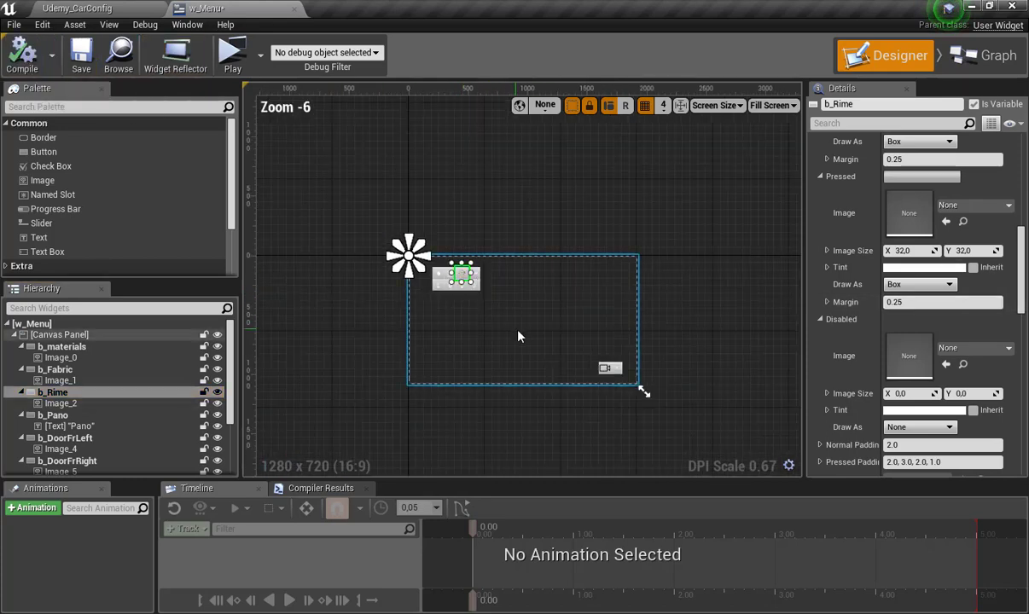
pyautogui.moveTo(519, 338); pyautogui.dragTo(489, 296, button='right')
pyautogui.scroll(1, 416, 265)
pyautogui.scroll(1, 416, 264)
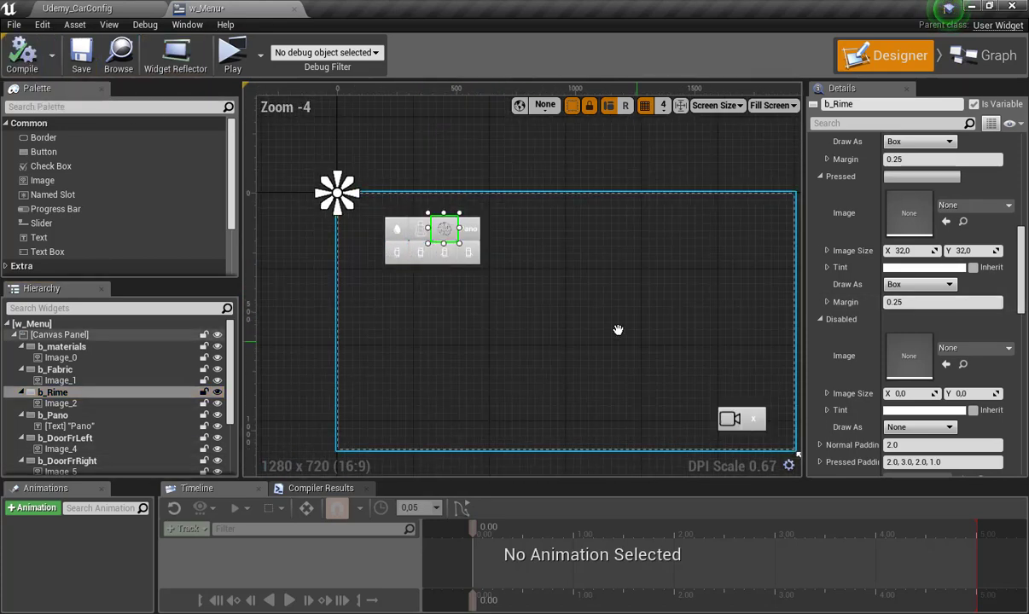
pyautogui.moveTo(618, 331); pyautogui.dragTo(604, 310, button='right')
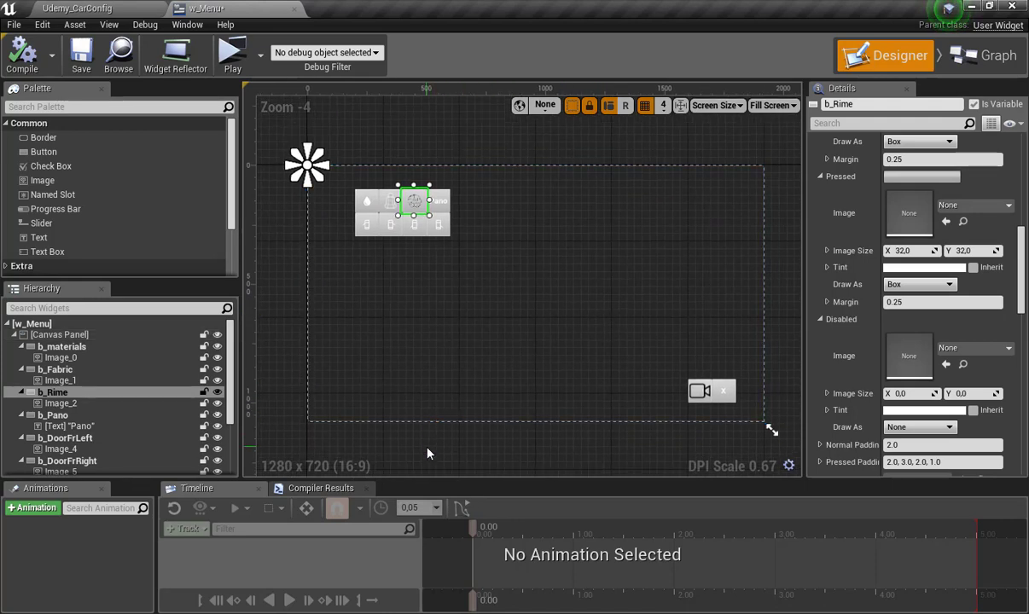
# Switch to the Udemy_CarConfig level, enlarge the 3D viewport and bring the car closer
pyautogui.click(128, 9)
pyautogui.moveTo(358, 274); pyautogui.dragTo(357, 437)
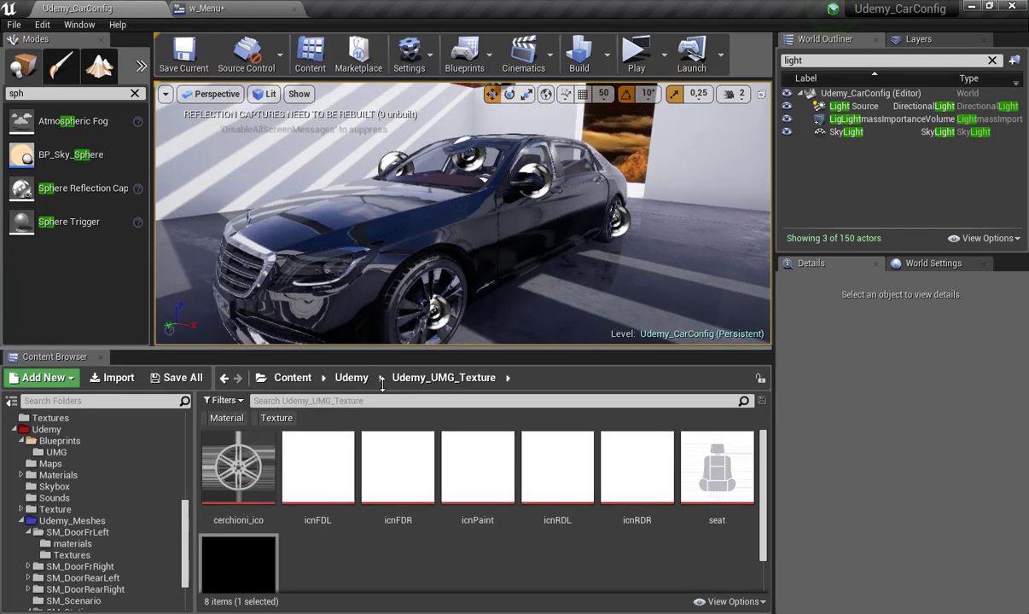
pyautogui.scroll(3, 410, 232)
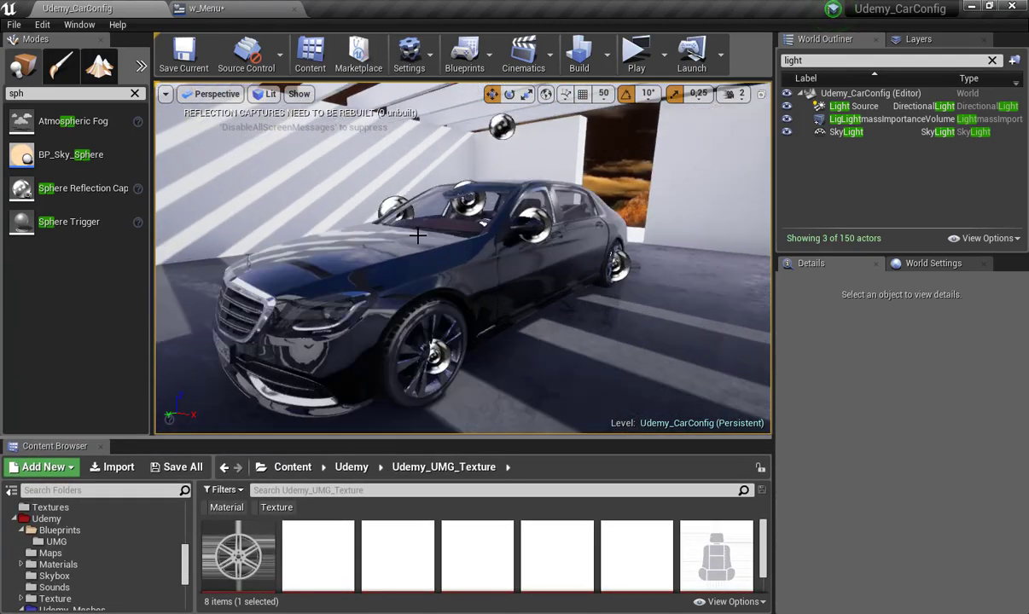
pyautogui.moveTo(362, 443); pyautogui.dragTo(363, 363)
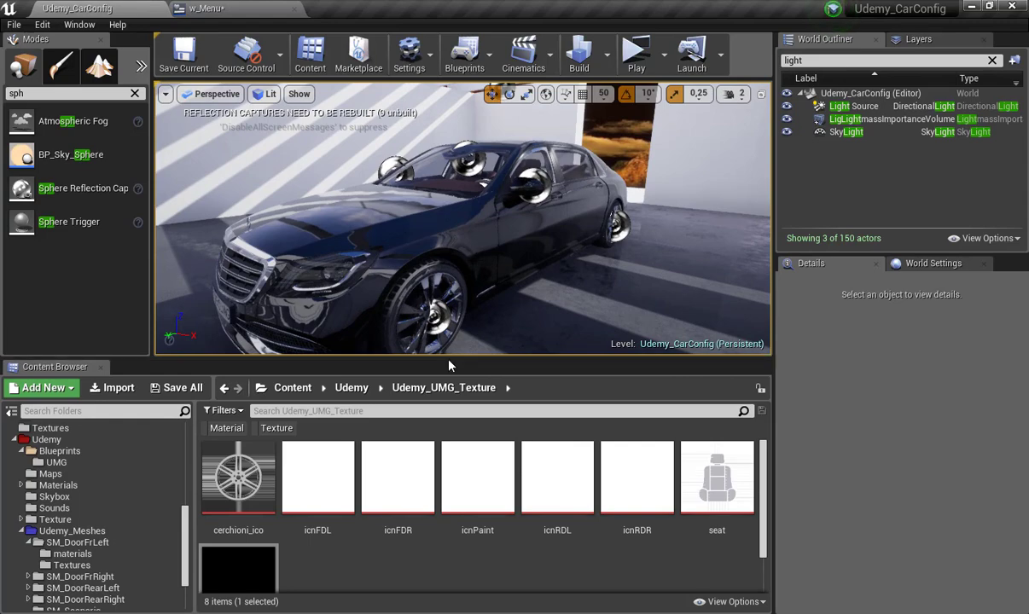
pyautogui.moveTo(450, 355); pyautogui.dragTo(449, 420)
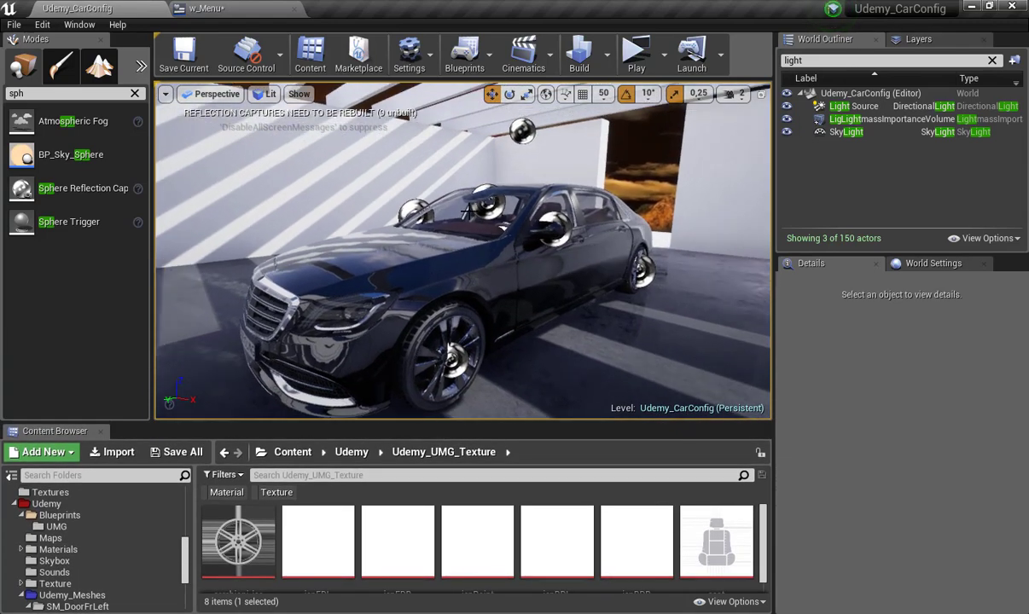
pyautogui.moveTo(468, 212); pyautogui.dragTo(471, 215, button='middle')
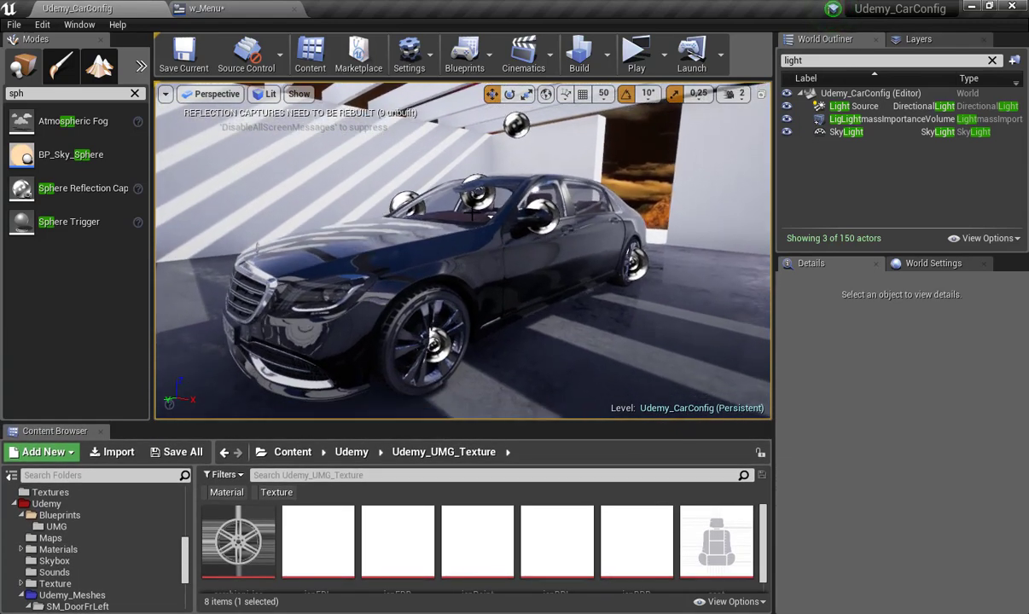